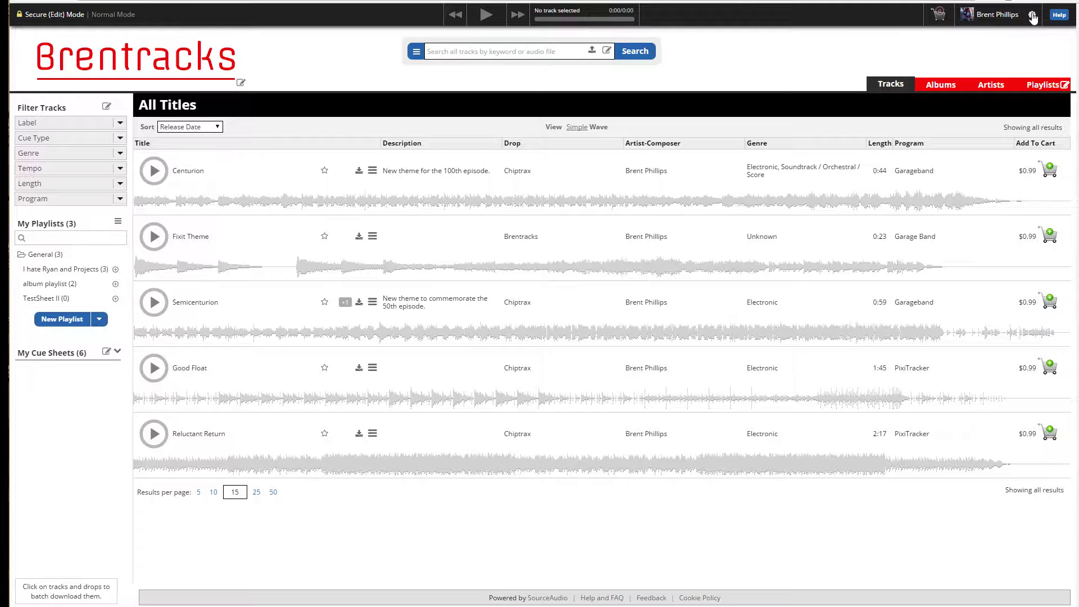
Step: Go to the site's navigation Tabs settings from the admin panel
click(1032, 16)
click(991, 52)
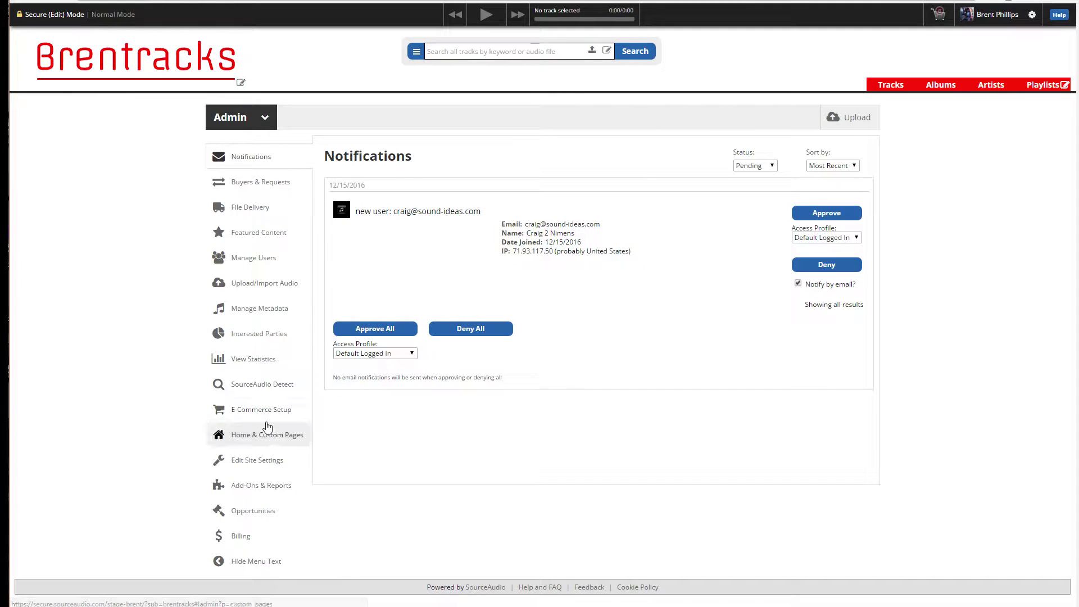
click(251, 462)
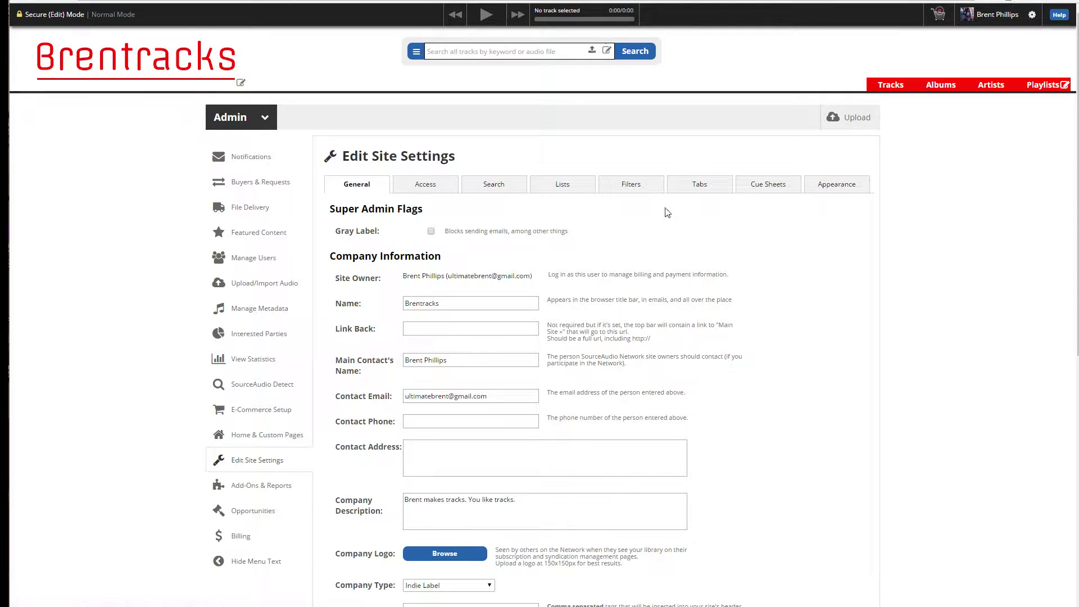
click(702, 186)
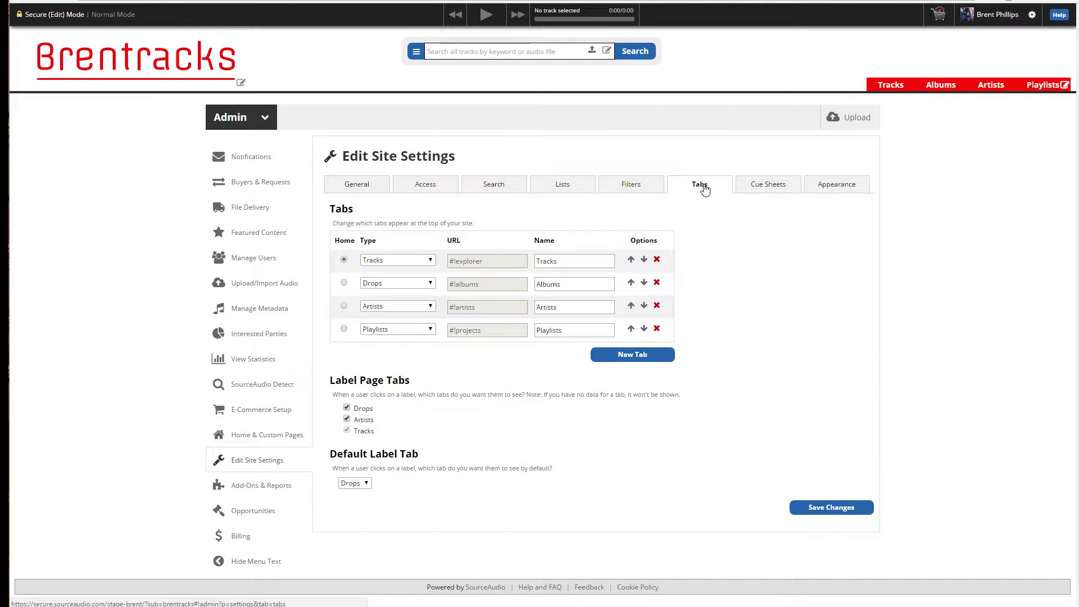
Step: Add a new tab of type Subscriptions and save the tab settings
click(632, 355)
click(430, 352)
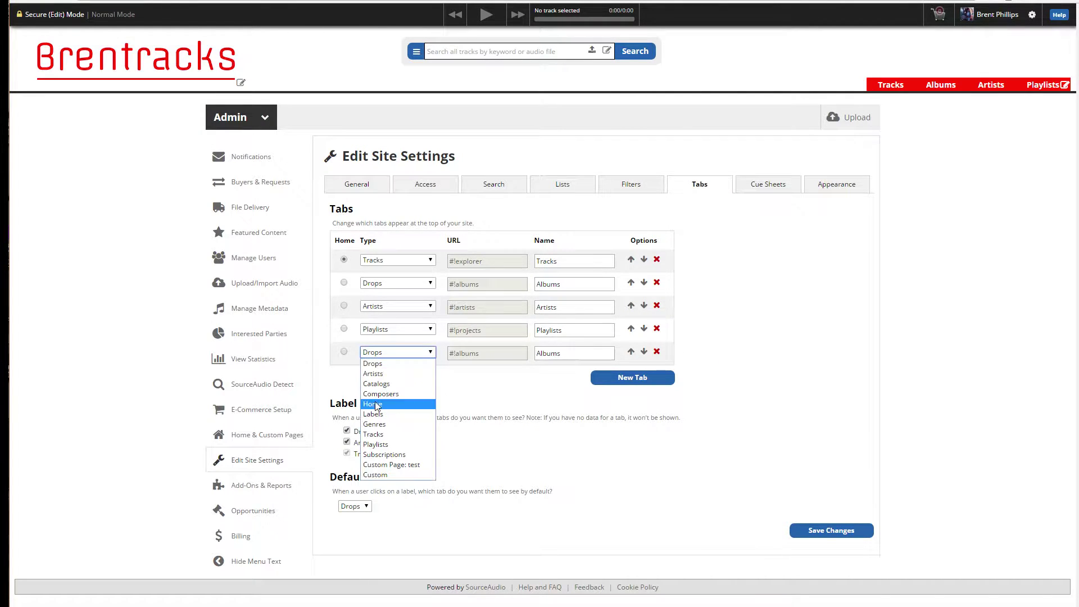
click(384, 457)
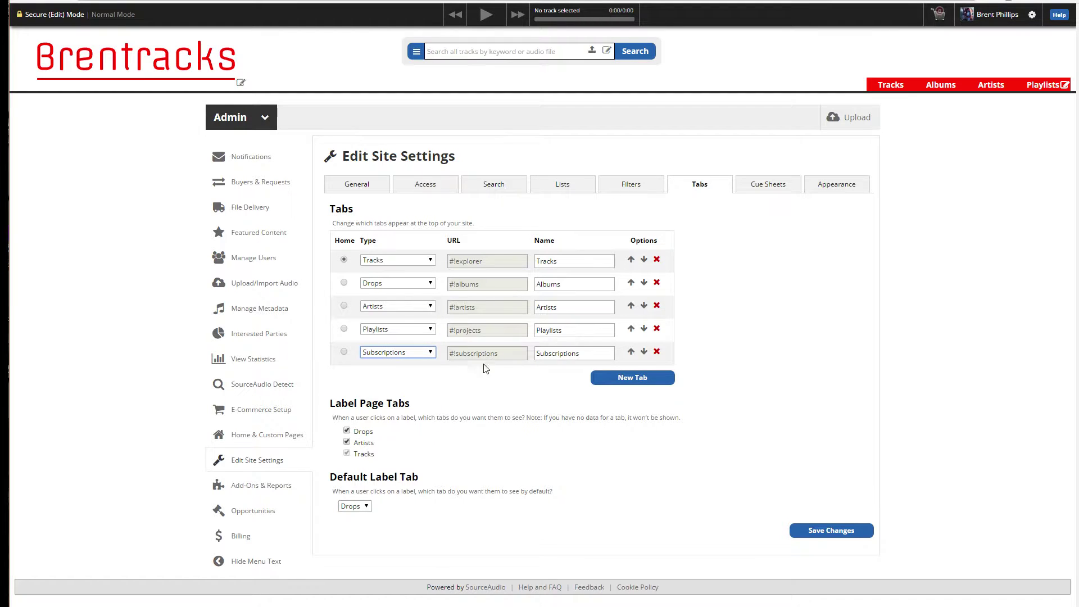
click(832, 532)
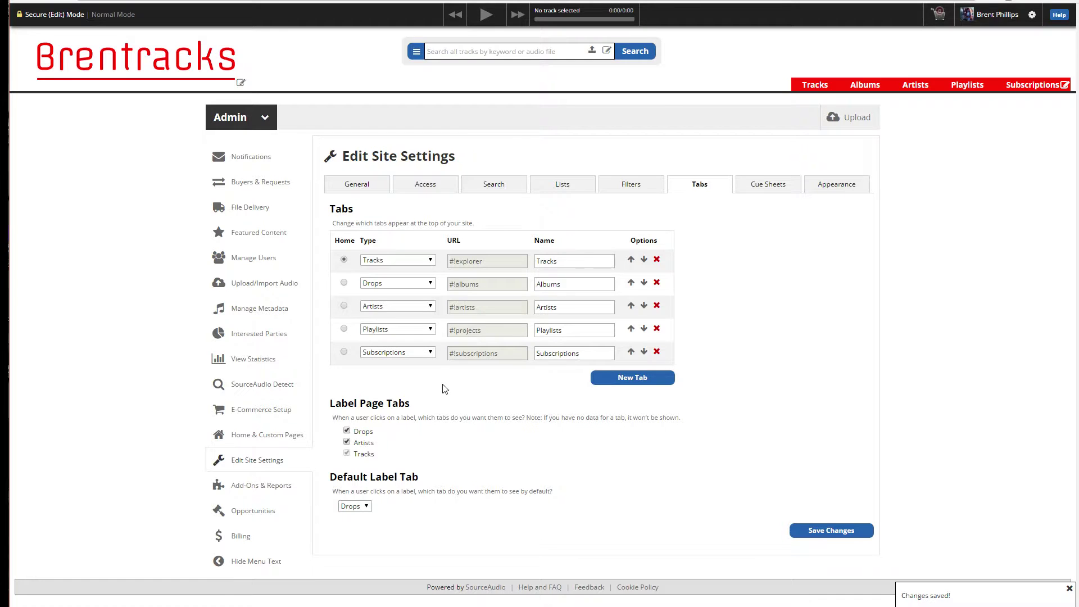
click(430, 354)
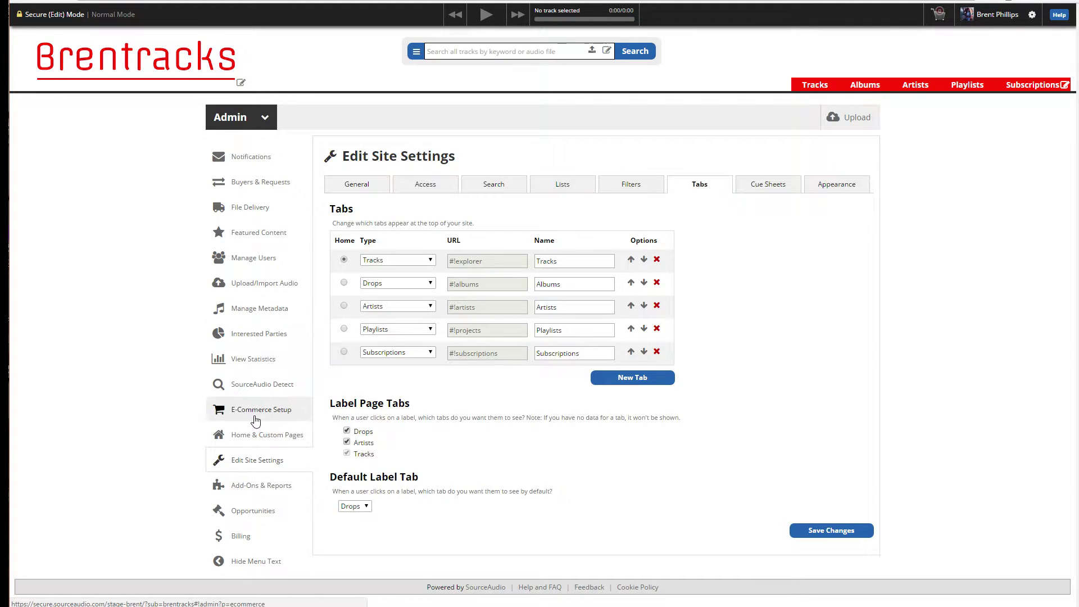
Step: Open E-Commerce Setup and read the Email Notification and Sub Notification explanations
click(254, 409)
scroll(508, 334, down, 2)
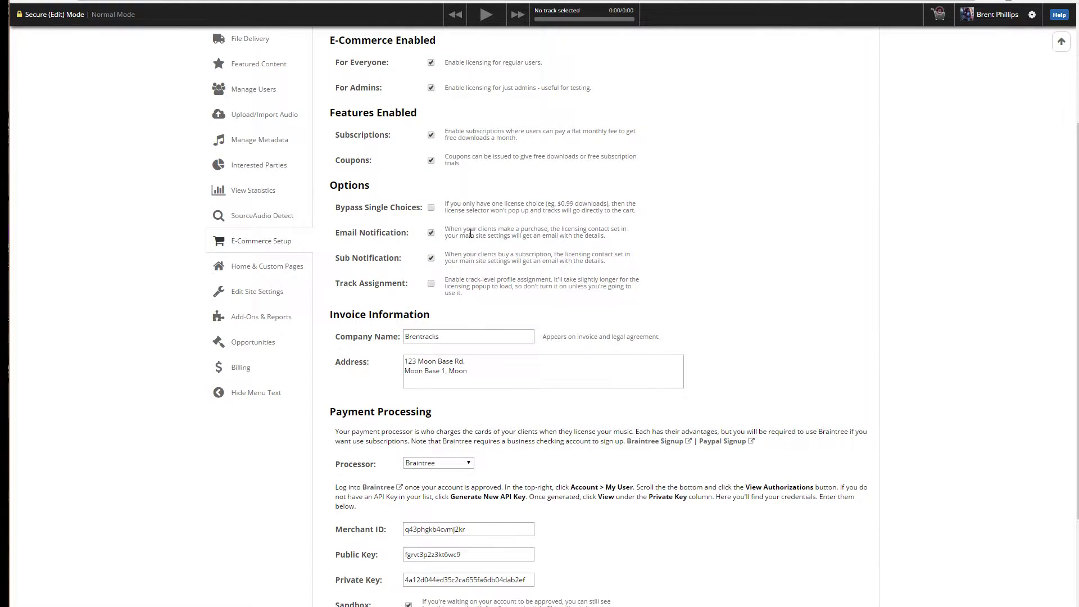
drag(450, 229, 469, 253)
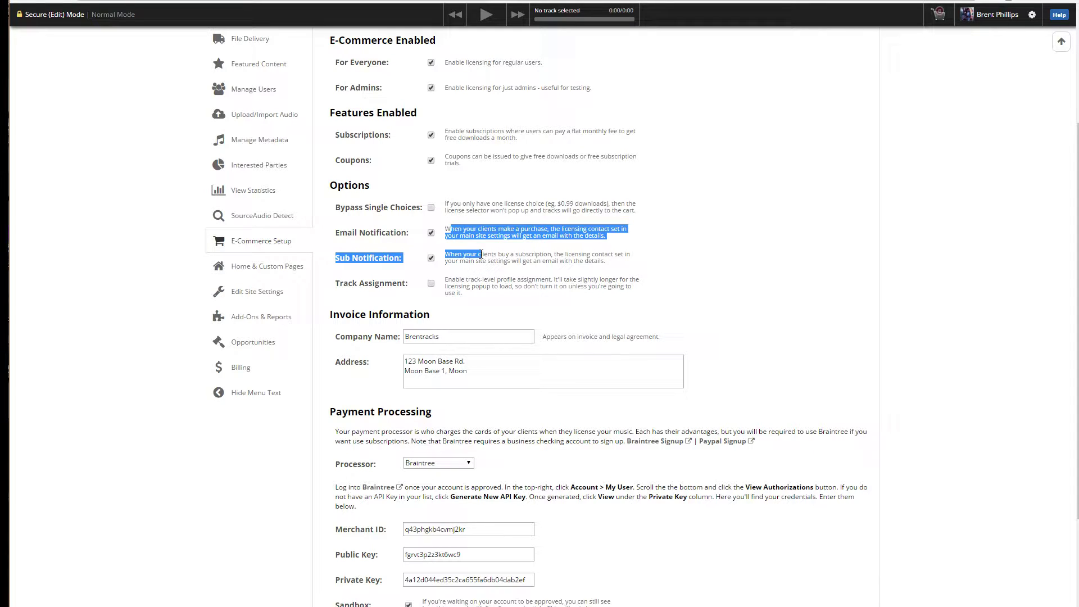
click(496, 245)
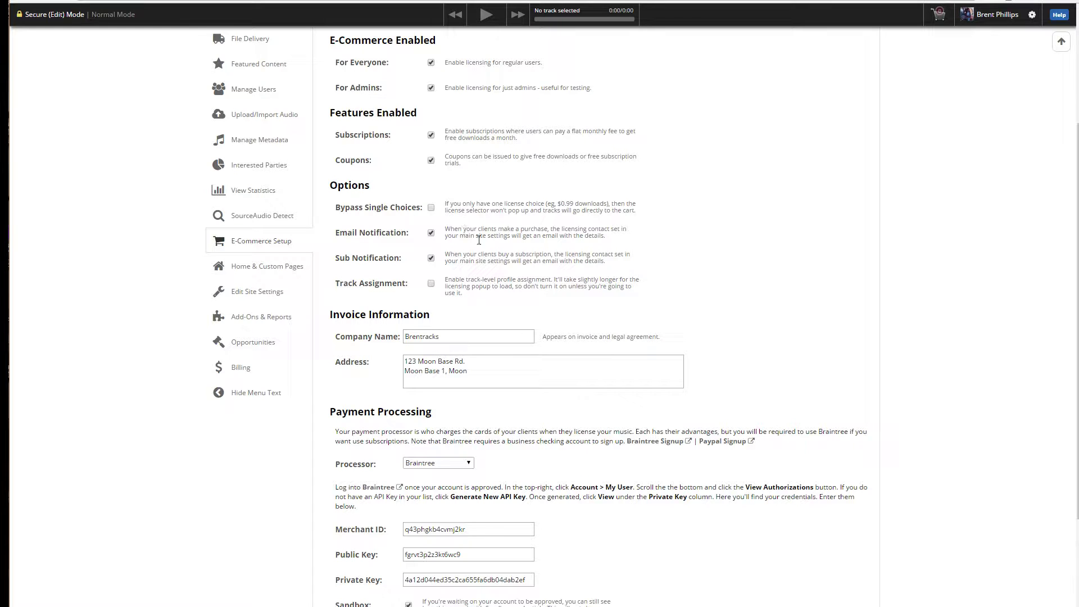
drag(485, 256, 523, 258)
click(536, 260)
Step: Turn off both email notifications, enable Track Assignment, and save the e-commerce settings
click(431, 234)
click(430, 258)
drag(463, 279, 540, 290)
click(540, 289)
scroll(474, 289, down, 3)
click(846, 570)
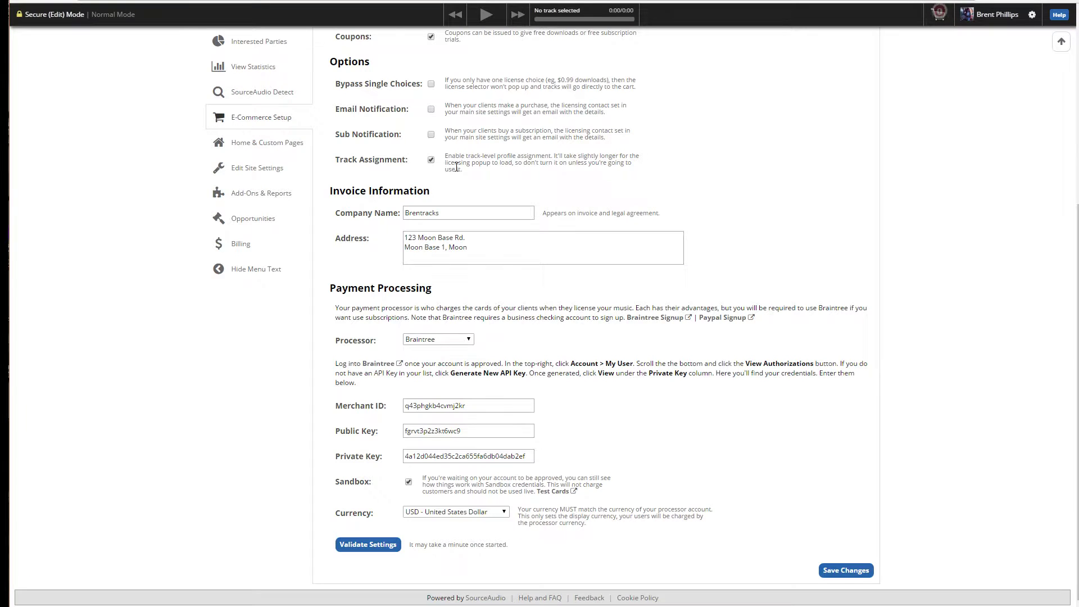
scroll(466, 184, up, 5)
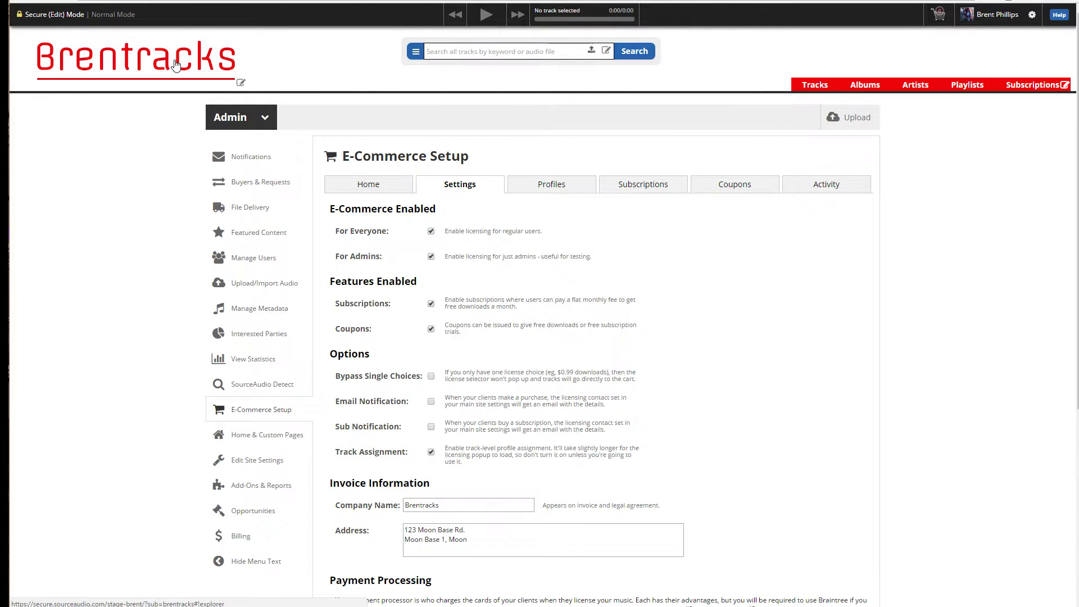
Step: Open the Centurion track and set its licensing profile to None
click(177, 65)
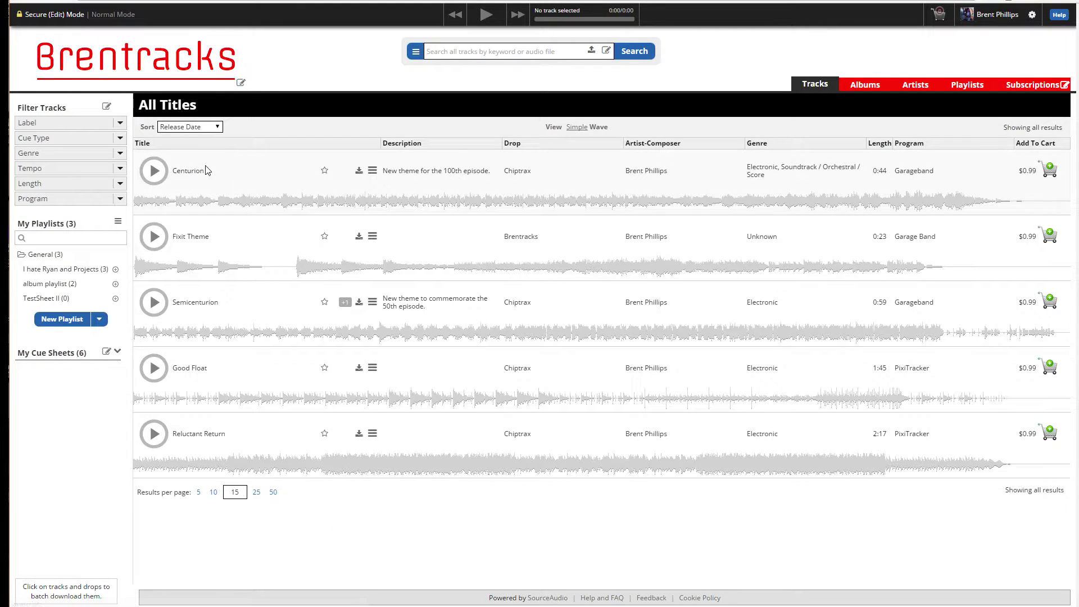
click(191, 170)
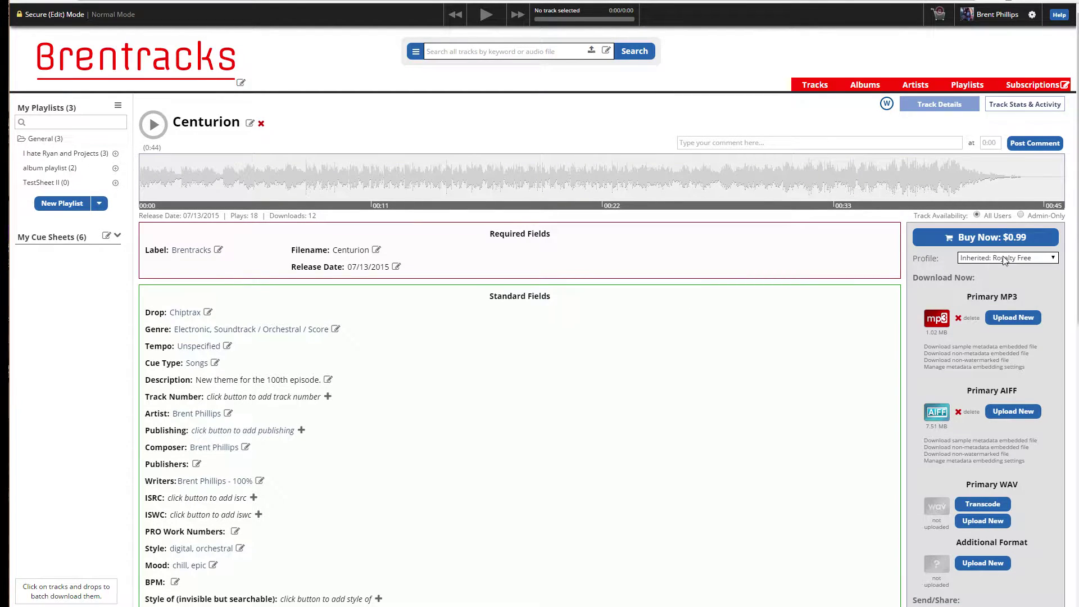
click(1053, 263)
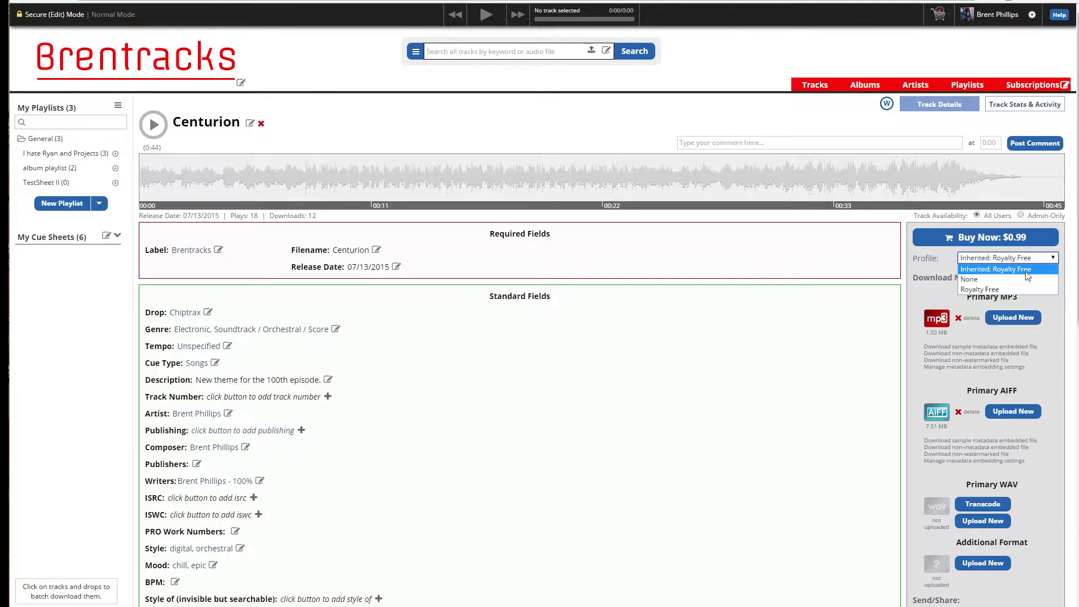
click(985, 281)
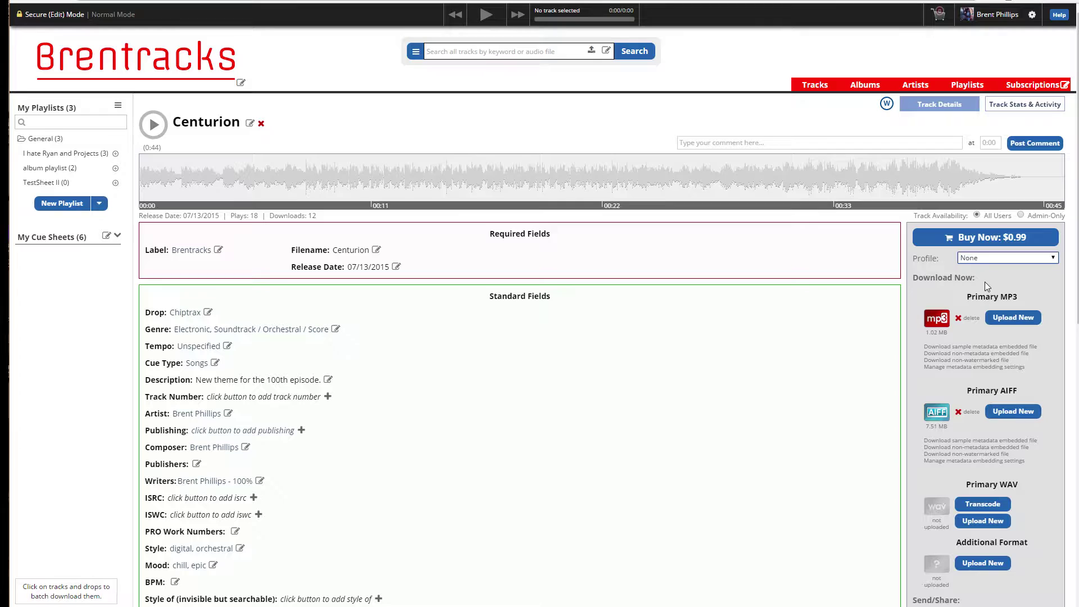
Step: Try Centurion's inherited Royalty Free profile, then set it back to None
click(1036, 260)
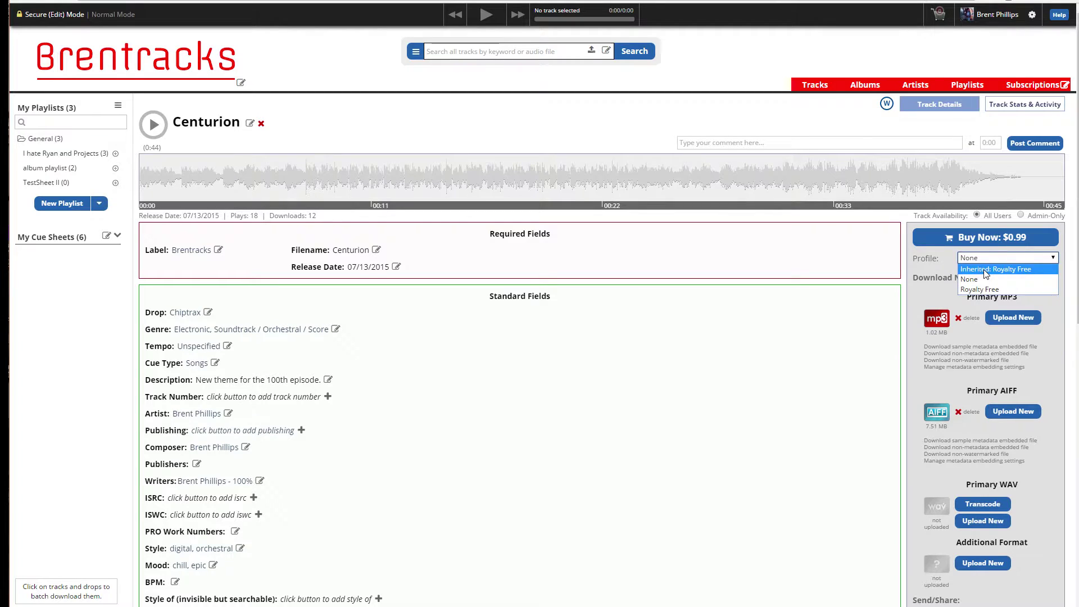
click(984, 269)
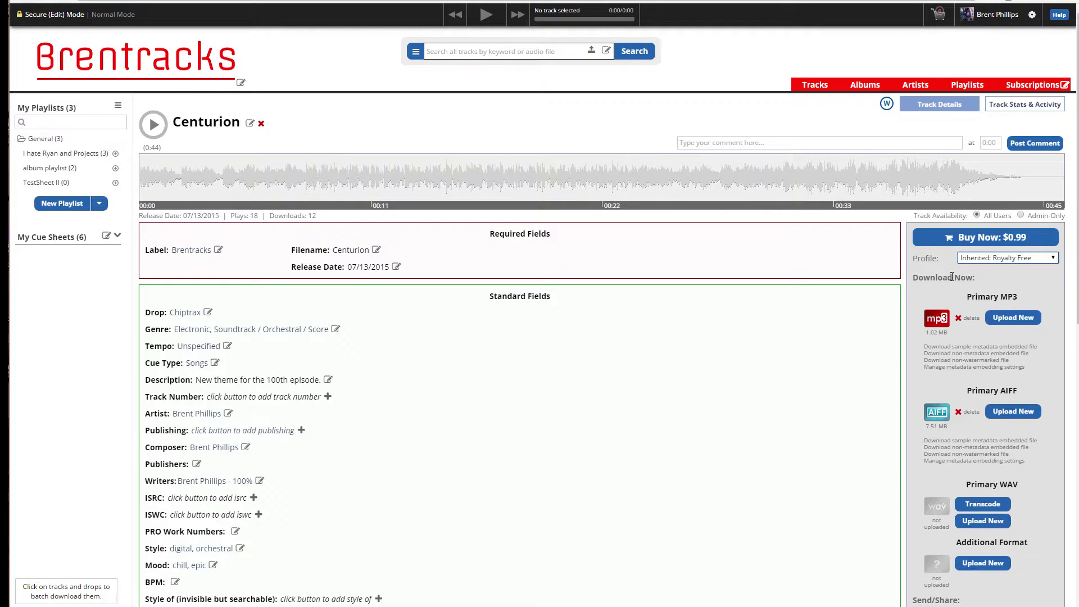
click(1053, 258)
click(977, 280)
click(1034, 16)
Step: Open E-Commerce Setup's Profiles tab and review the Brentracks label's inherited profile
click(991, 52)
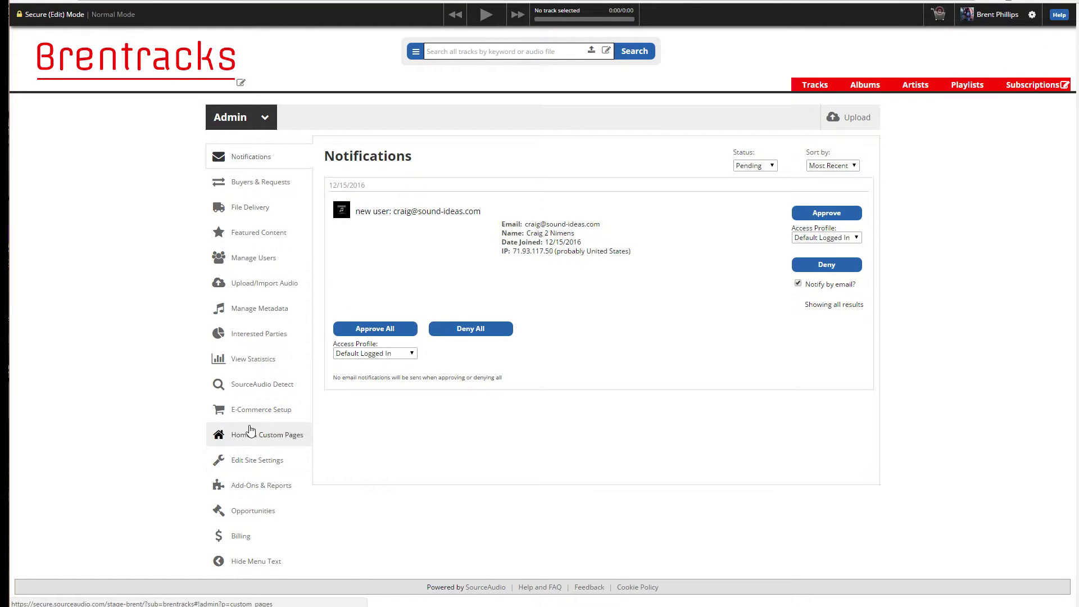
click(261, 410)
click(550, 183)
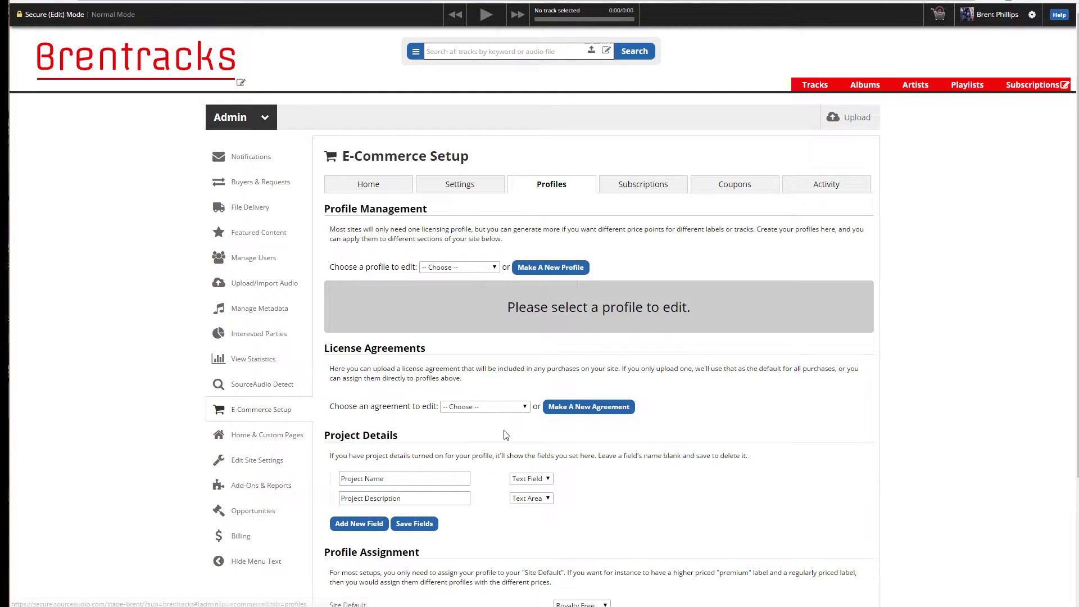
scroll(499, 435, down, 3)
drag(355, 448, 566, 484)
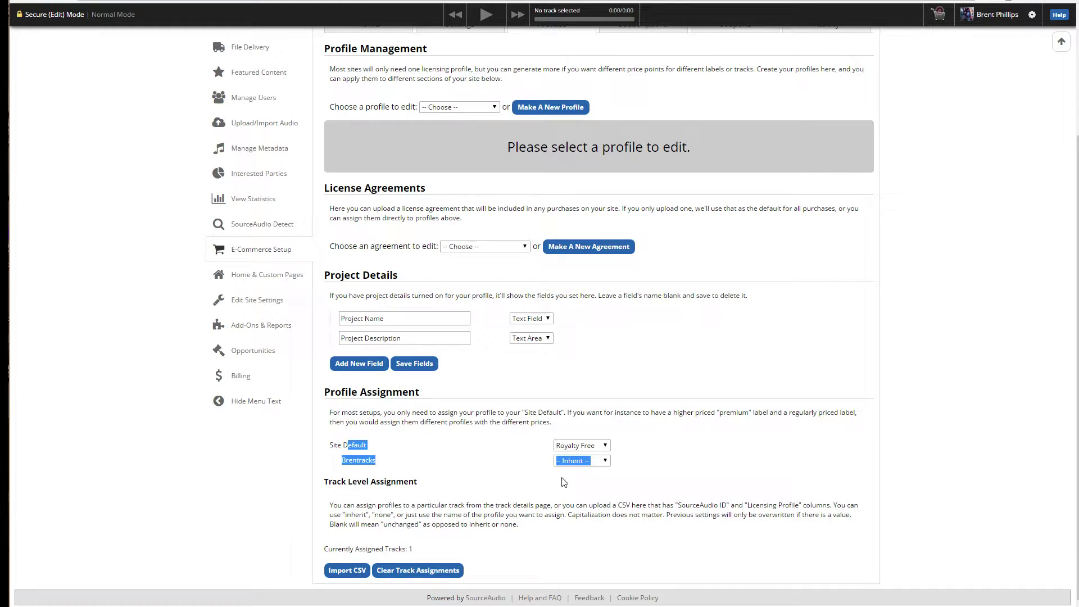
click(501, 497)
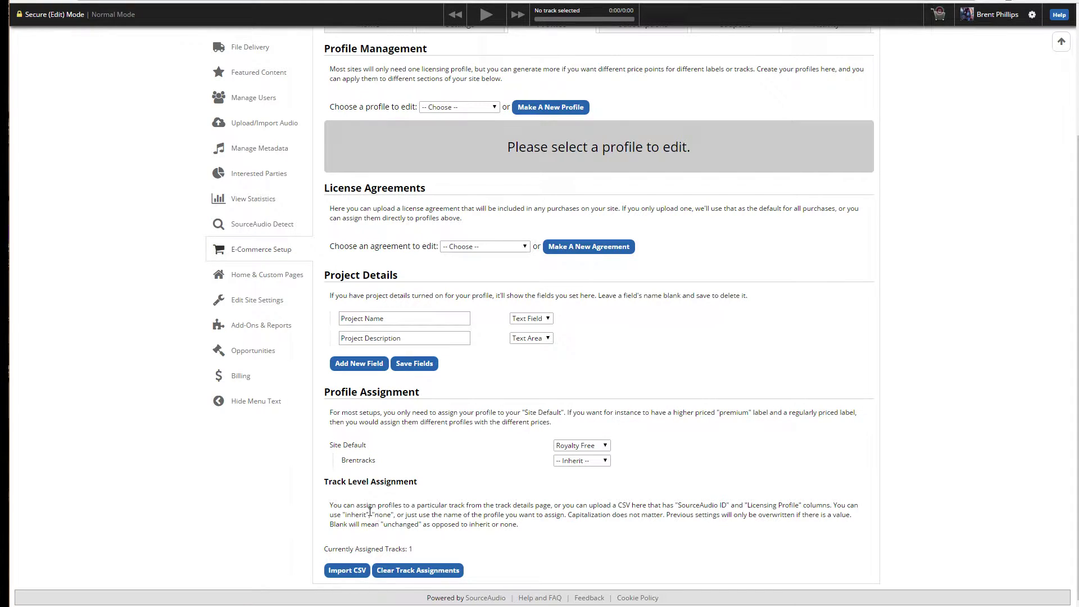
Step: Review Track Level Assignment, noting its SourceAudio ID and Licensing Profile CSV columns
drag(369, 511, 450, 524)
click(683, 508)
drag(678, 504, 719, 505)
drag(747, 505, 800, 505)
click(800, 505)
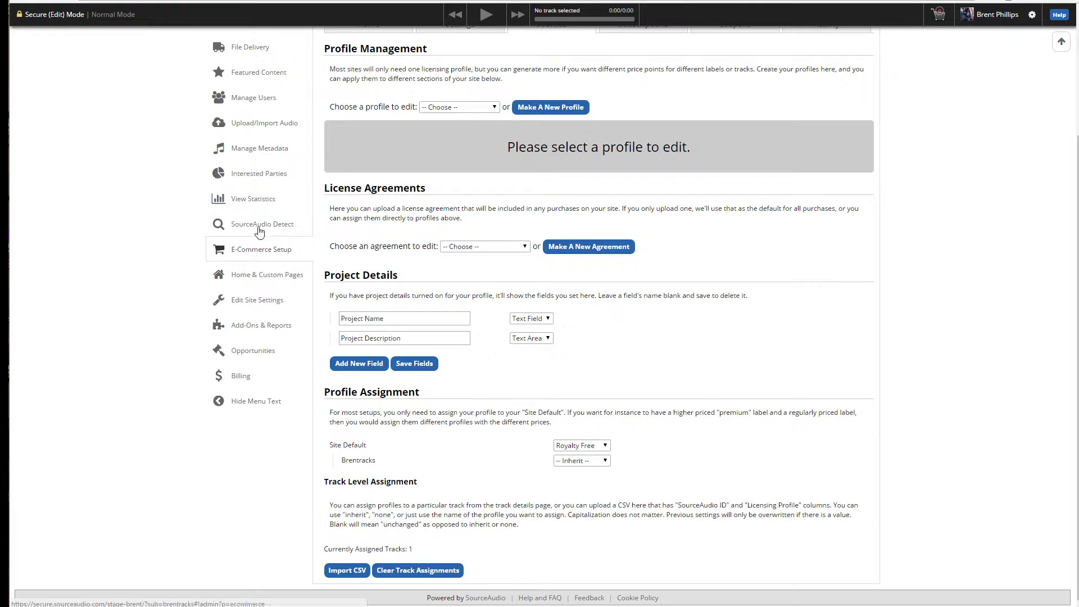
Step: Export track data for all catalogs to CSV and open the download in Excel
click(254, 150)
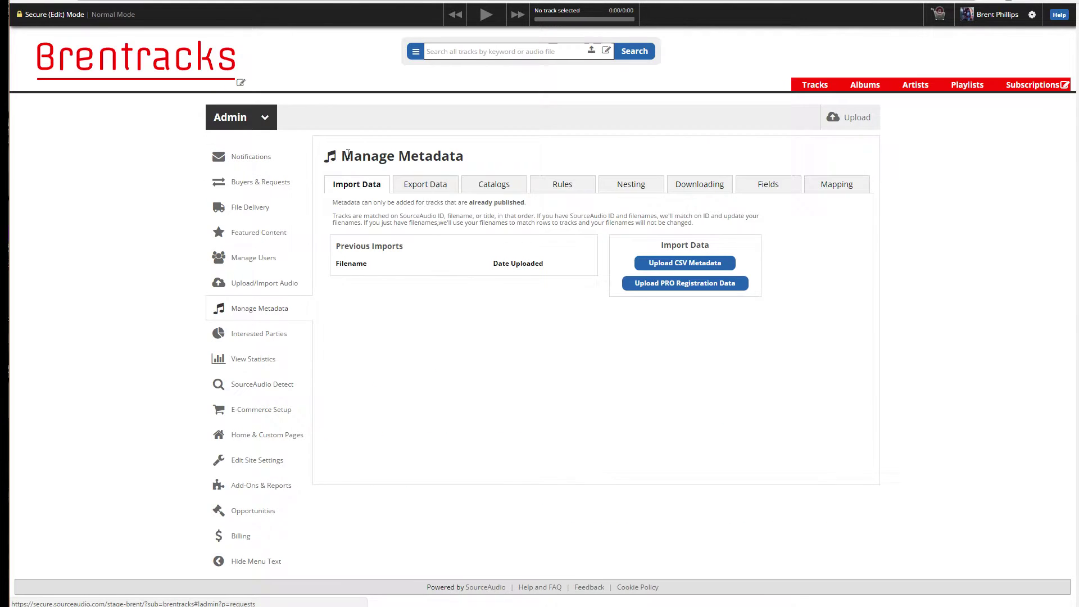
click(426, 188)
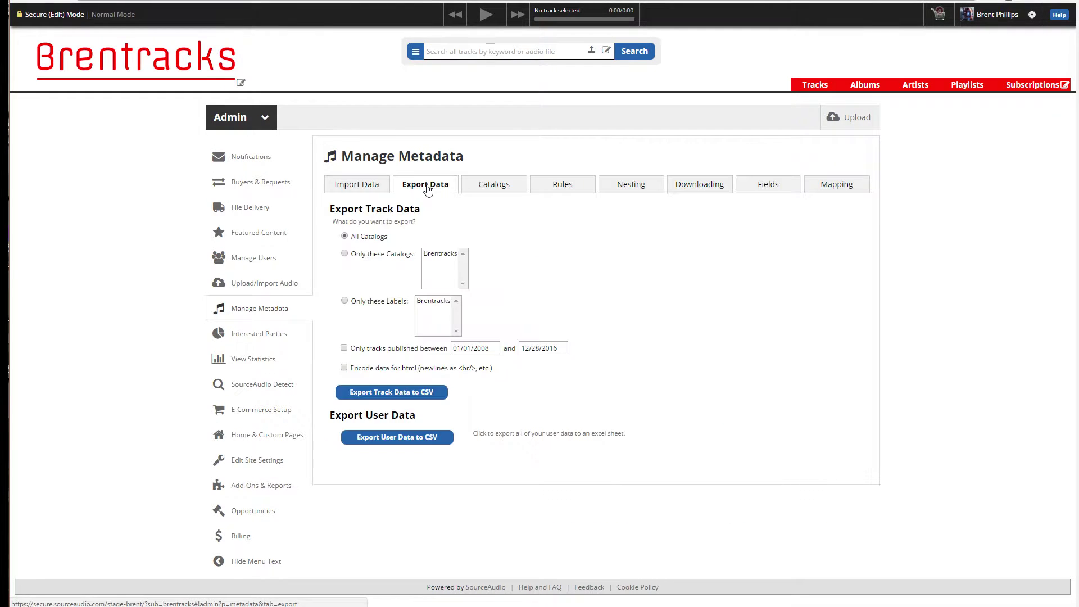
click(390, 394)
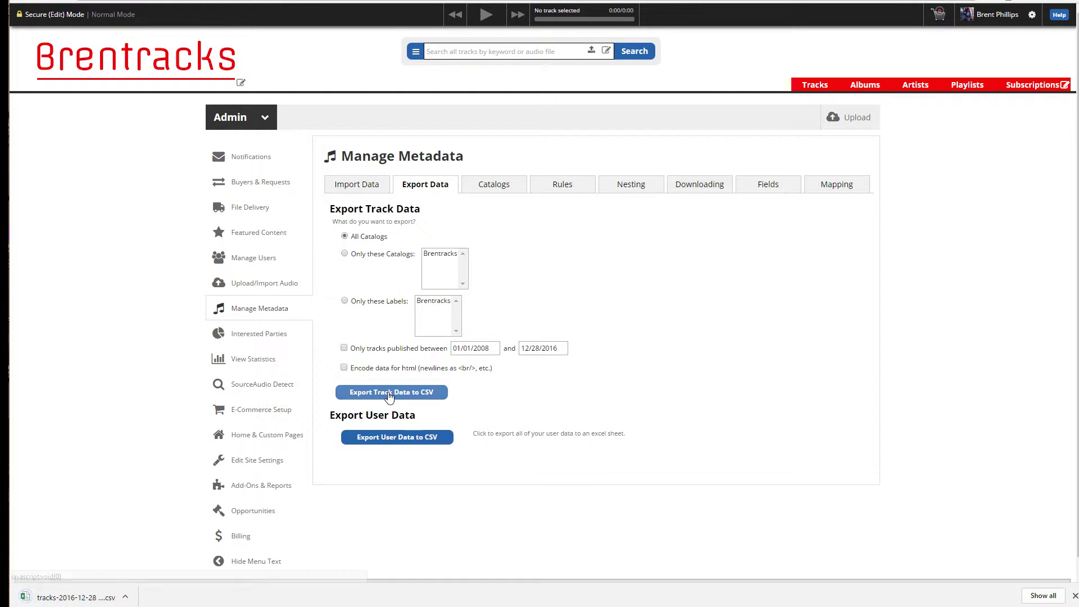
click(87, 599)
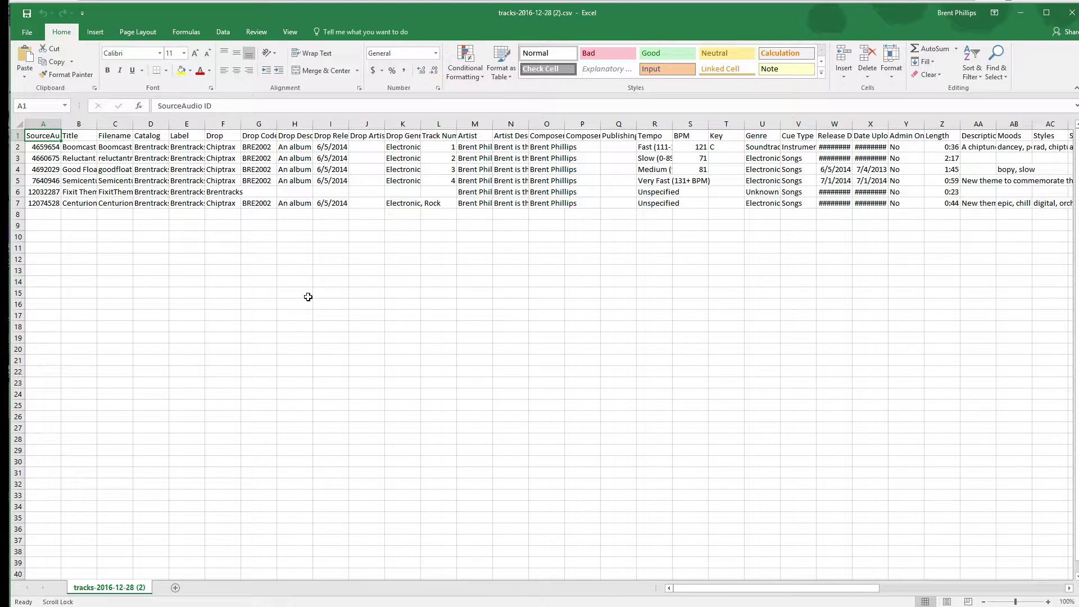
Step: Autofit column A, insert a new column B, and title it 'Licensing Profile'
double_click(61, 123)
right_click(111, 125)
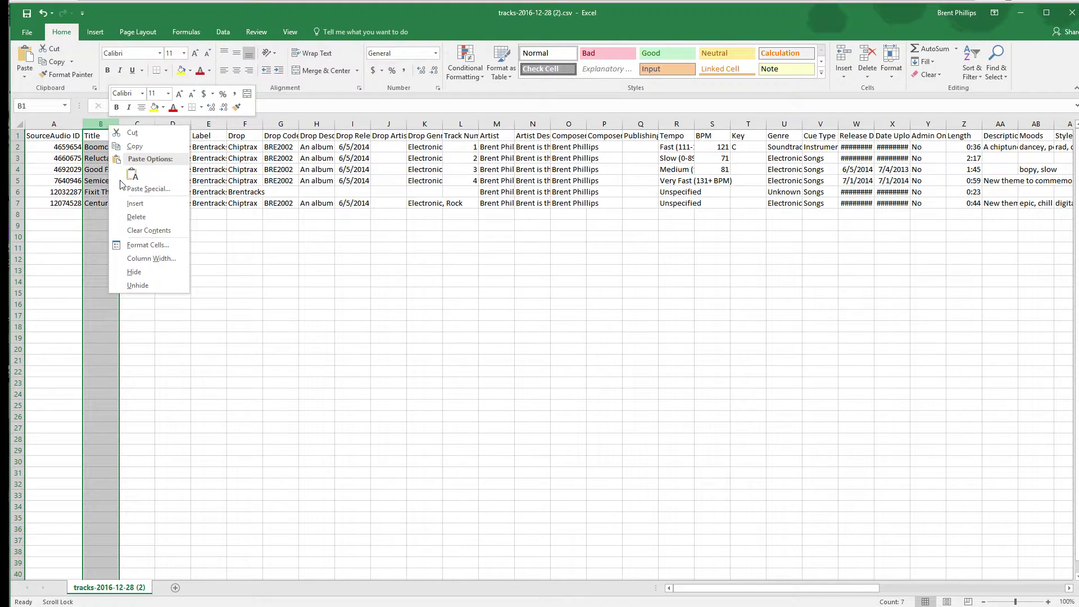
click(131, 204)
click(106, 138)
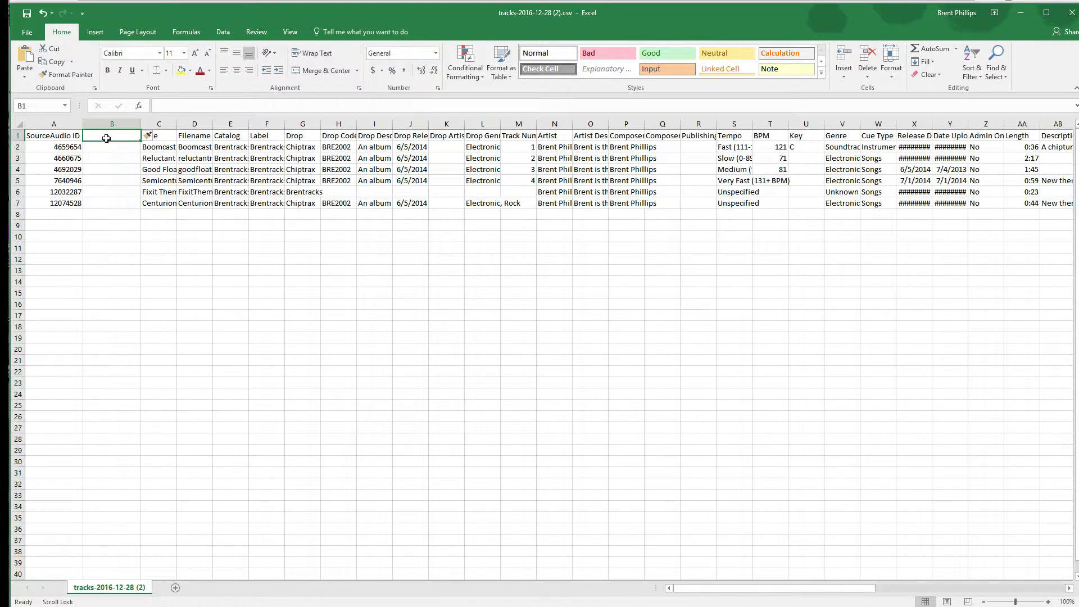
text(Licensing)
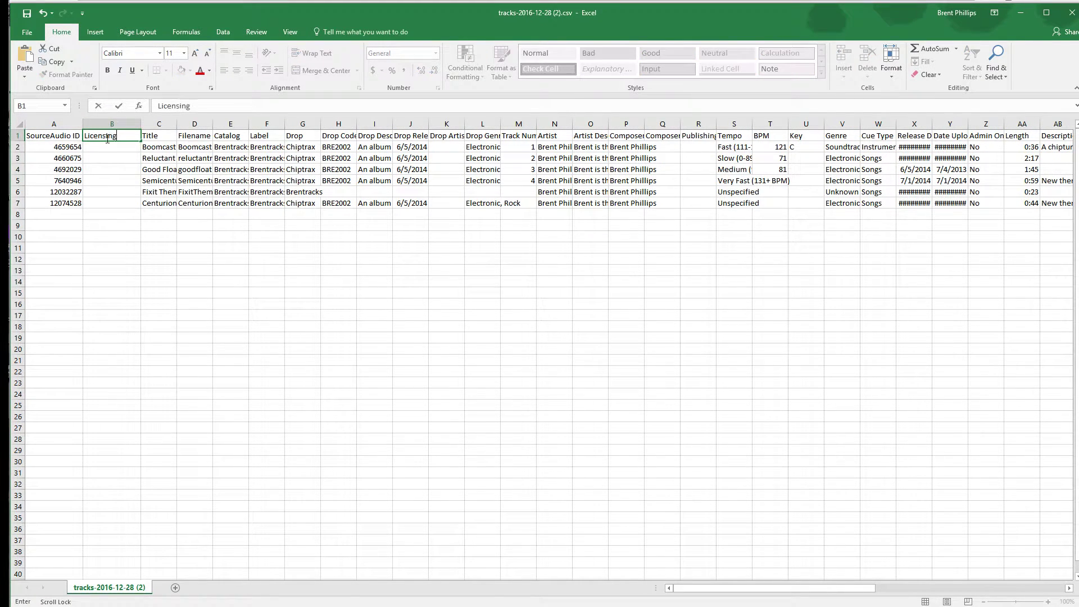
text( Profile)
key(Return)
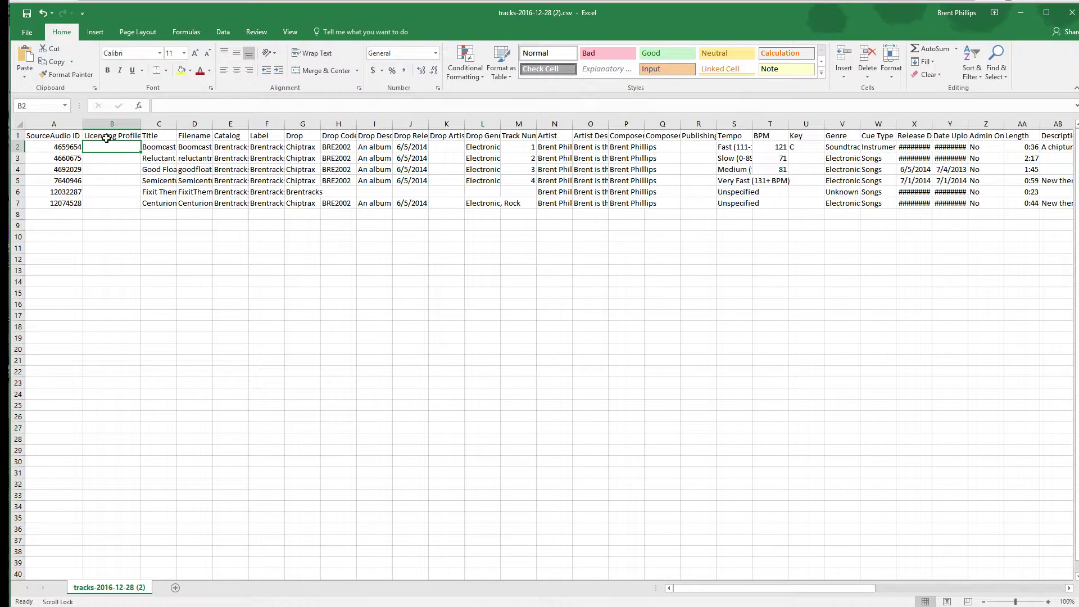
Step: Enter 'royalty free' for Fixit Theme and 'none' for Good Float
click(108, 190)
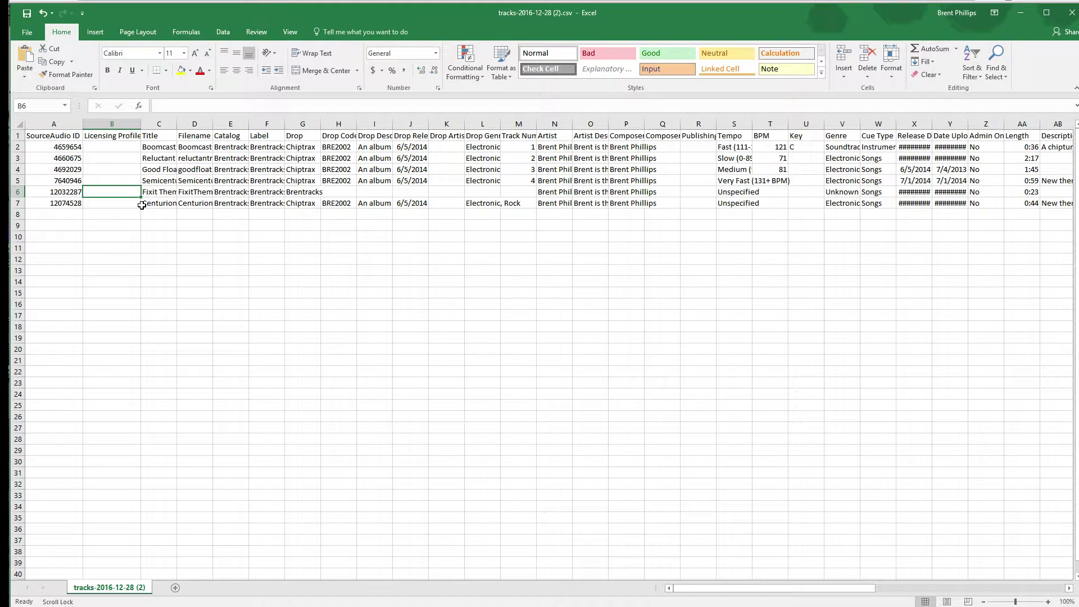
text(roya)
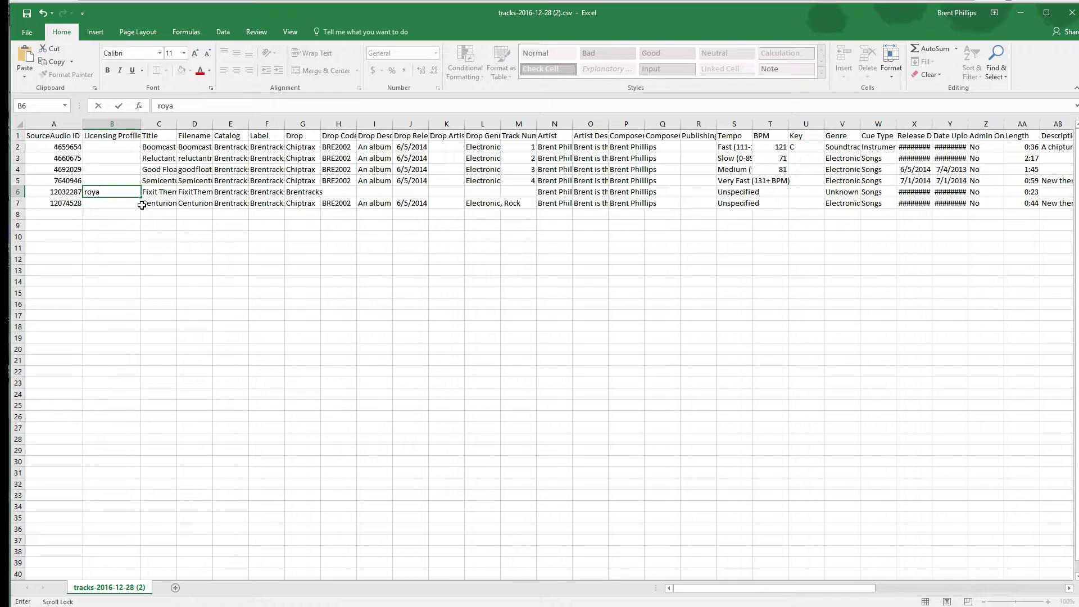
text(lty free)
key(Return)
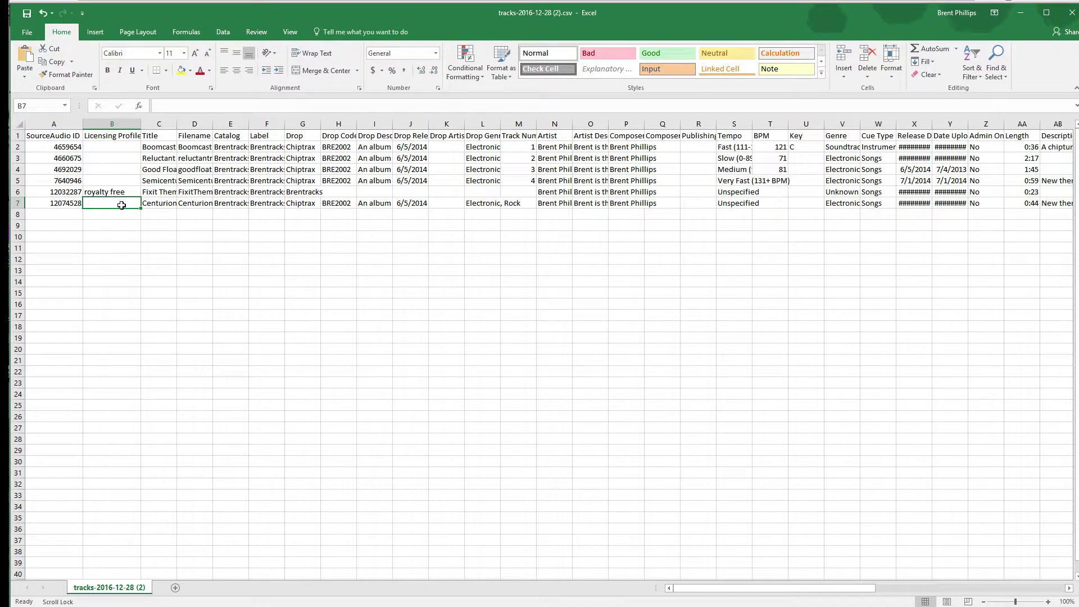
click(119, 171)
text(none)
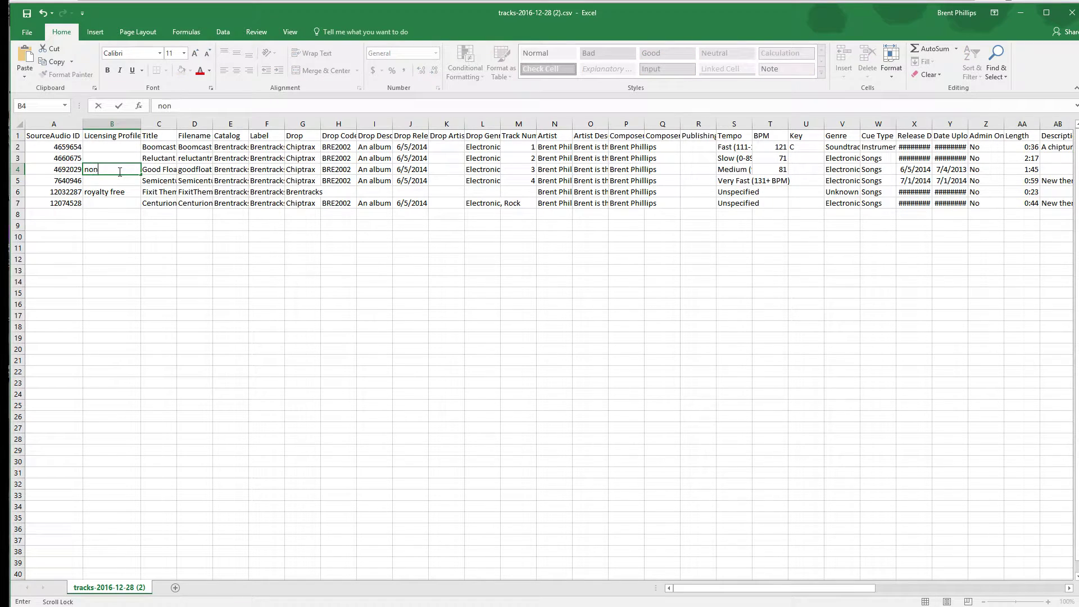
key(Return)
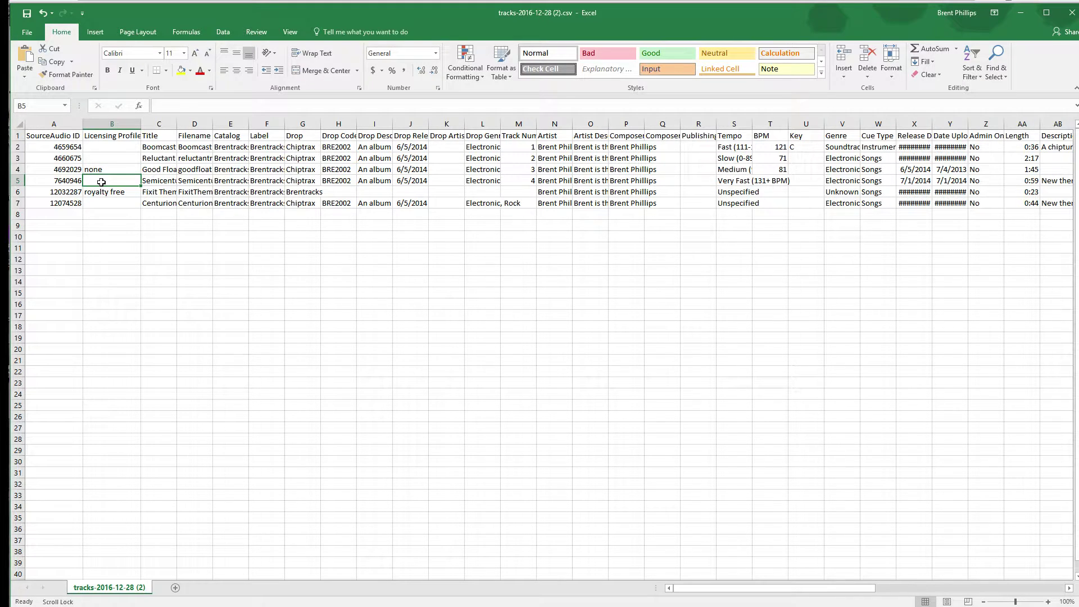
click(111, 158)
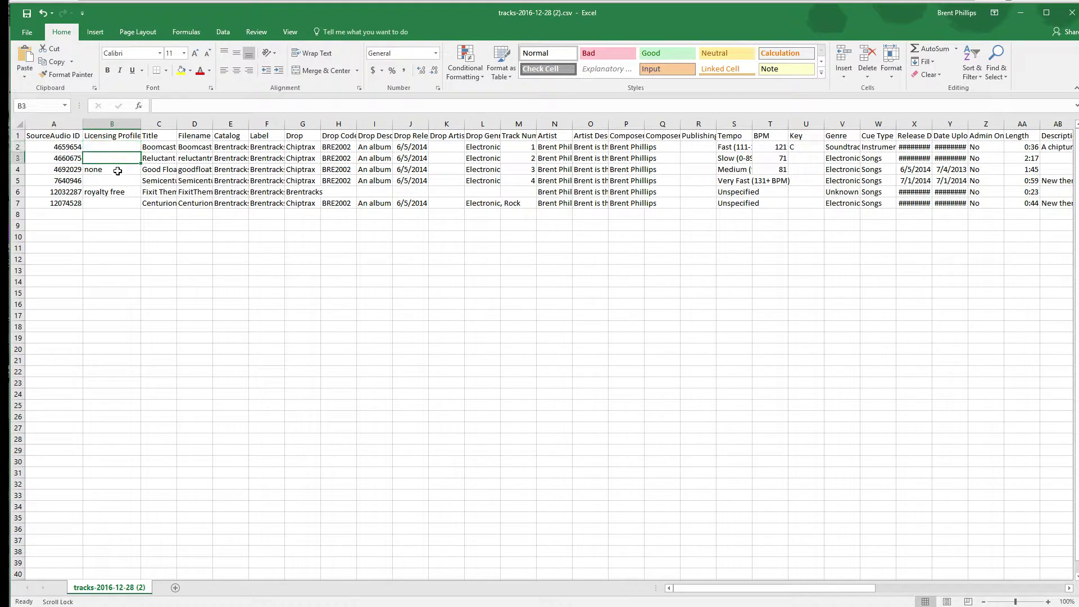
click(112, 190)
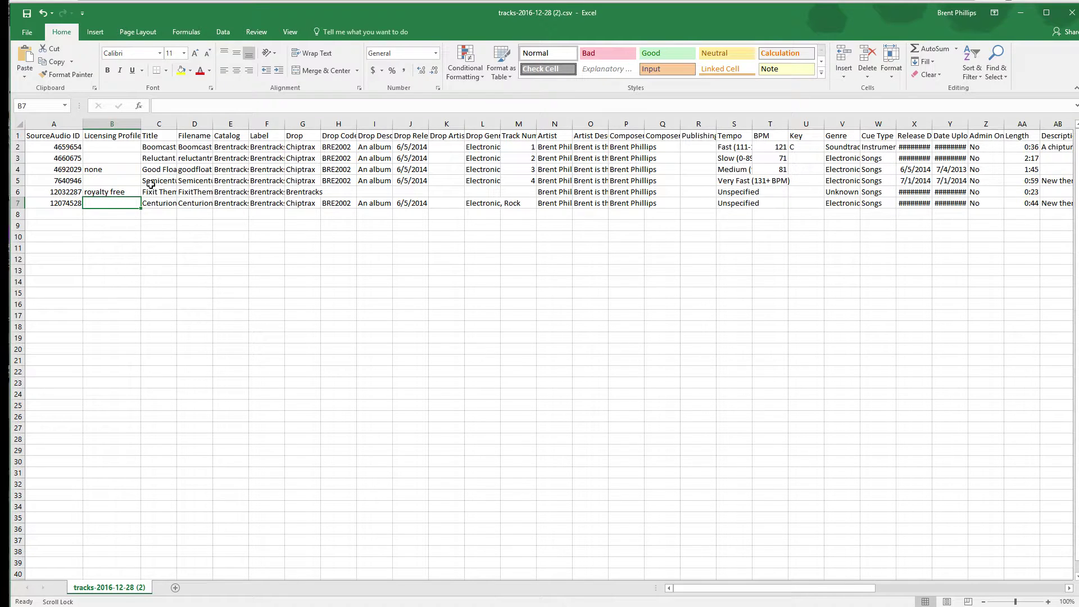
click(30, 32)
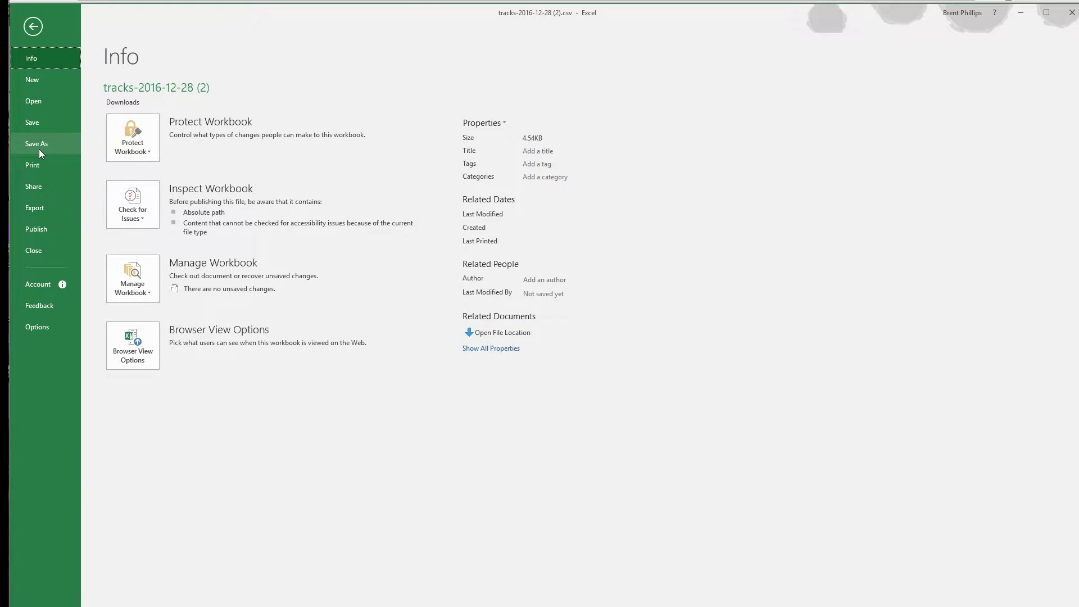
Step: Save as CSV (Comma delimited) over tracks-2016-12-28 (2).csv, replacing it and keeping CSV format
click(38, 149)
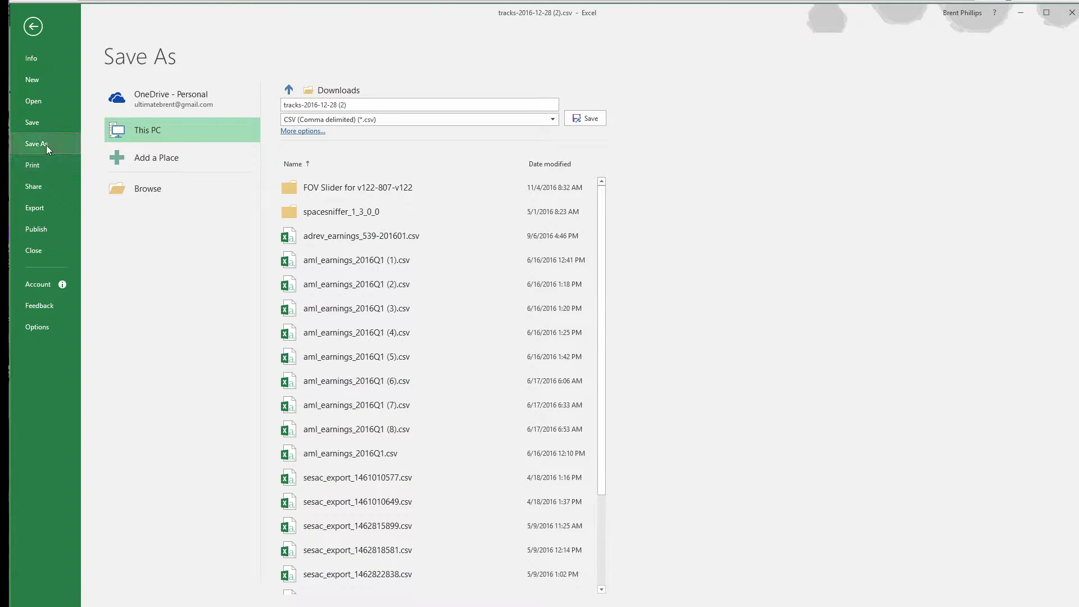
click(41, 208)
click(196, 141)
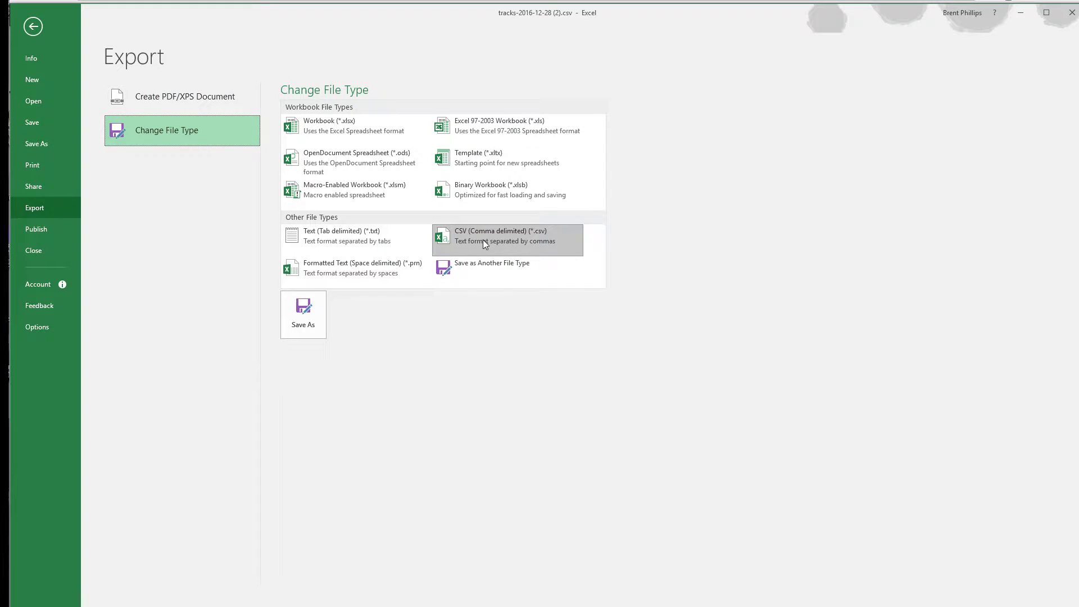
click(310, 331)
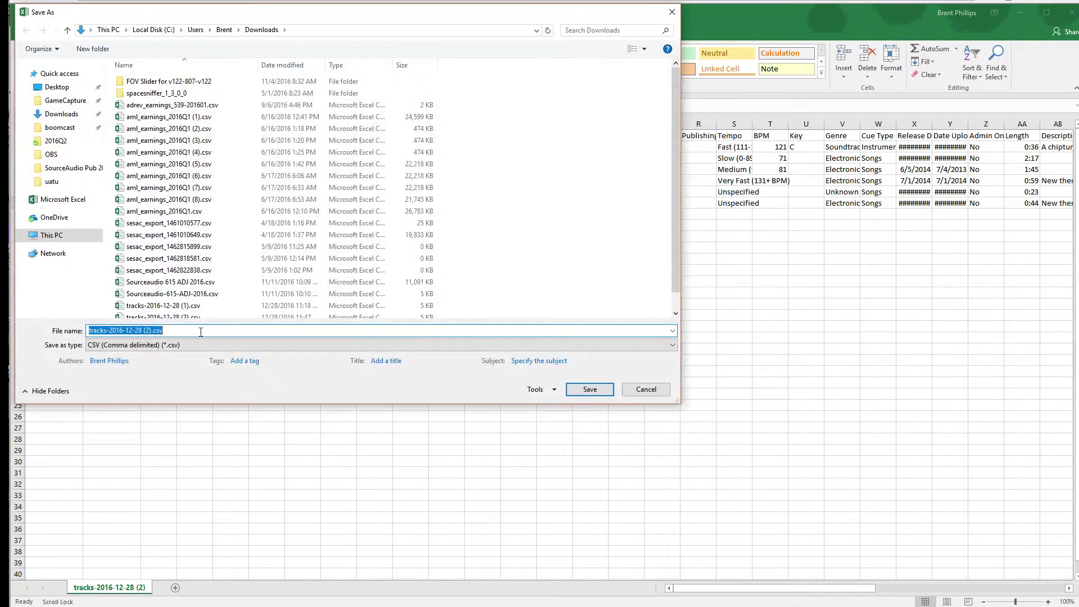
click(584, 391)
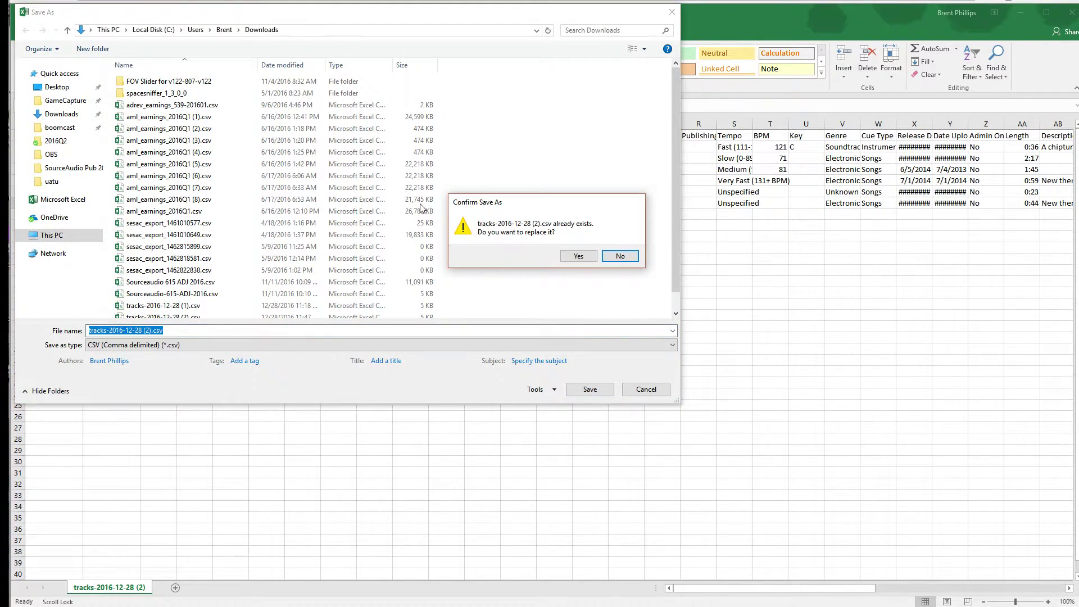
click(585, 260)
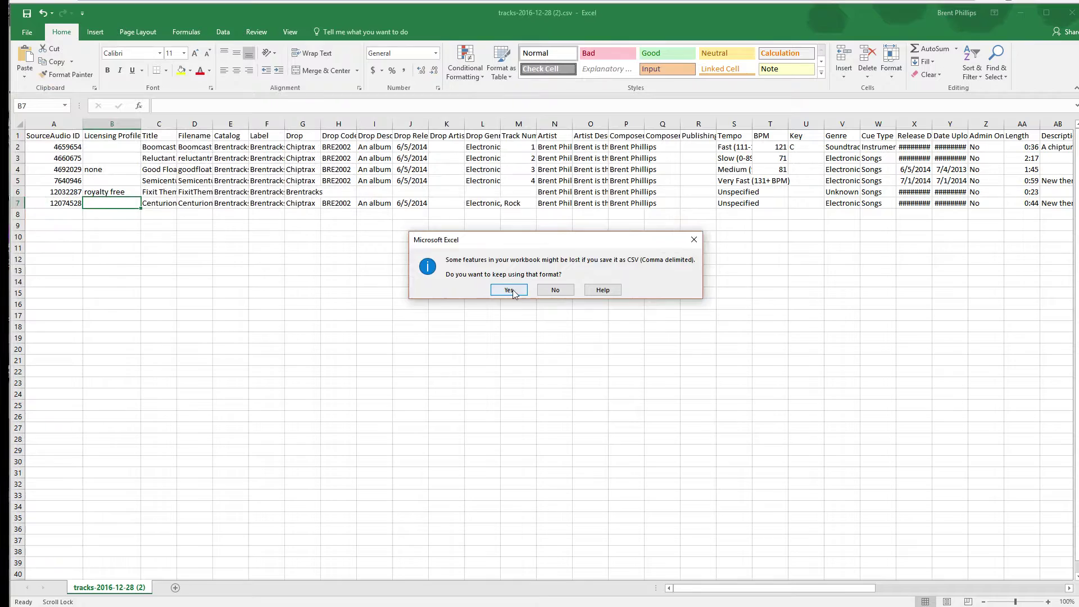
click(509, 291)
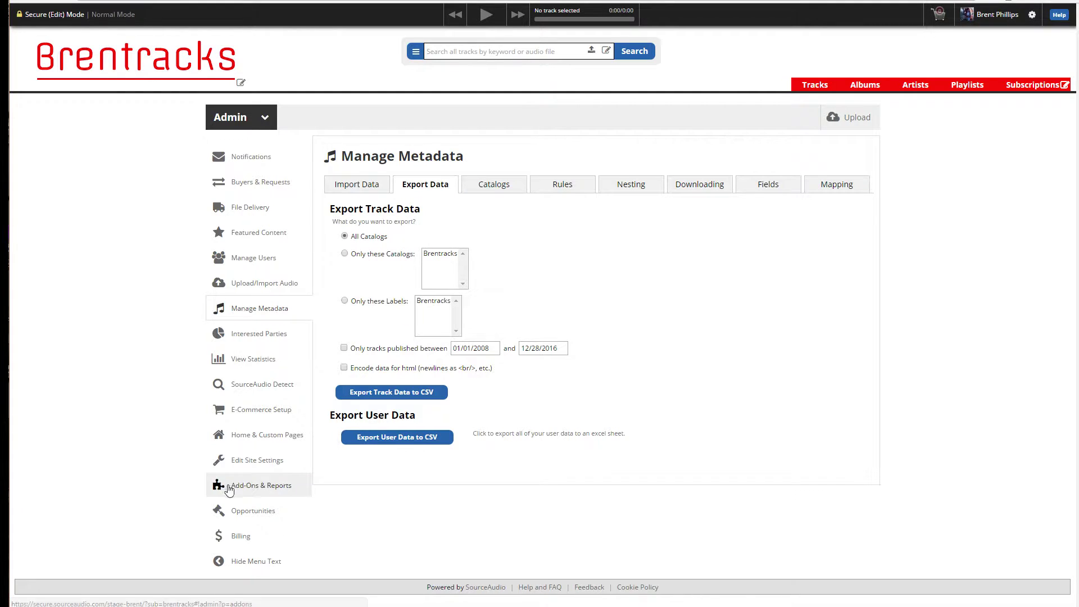
Step: Import the edited tracks CSV under the Profiles tab's Track Level Assignment
click(257, 410)
click(552, 182)
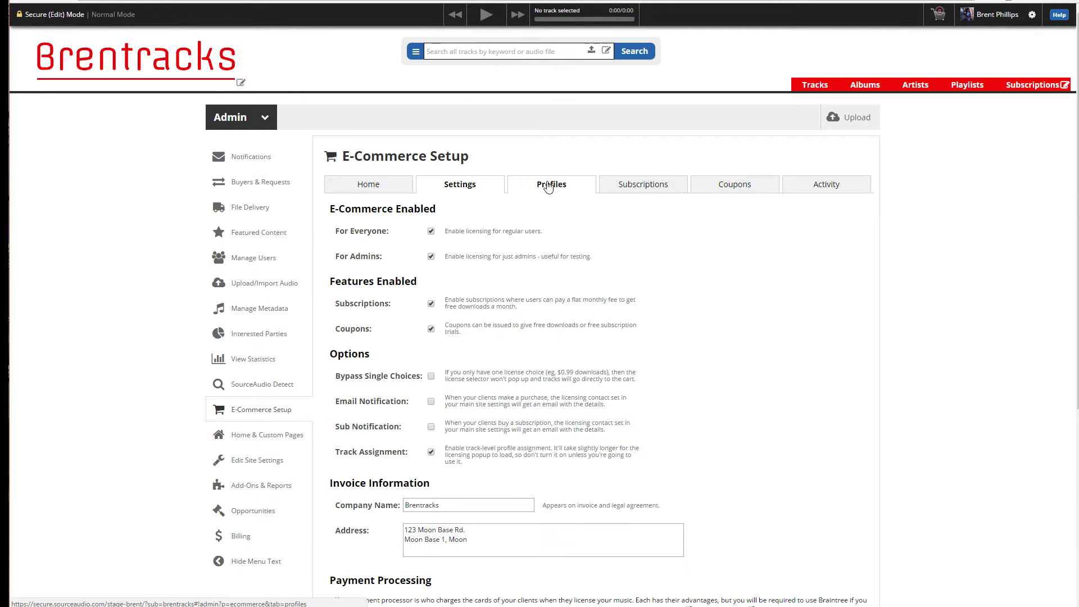
scroll(522, 410, down, 3)
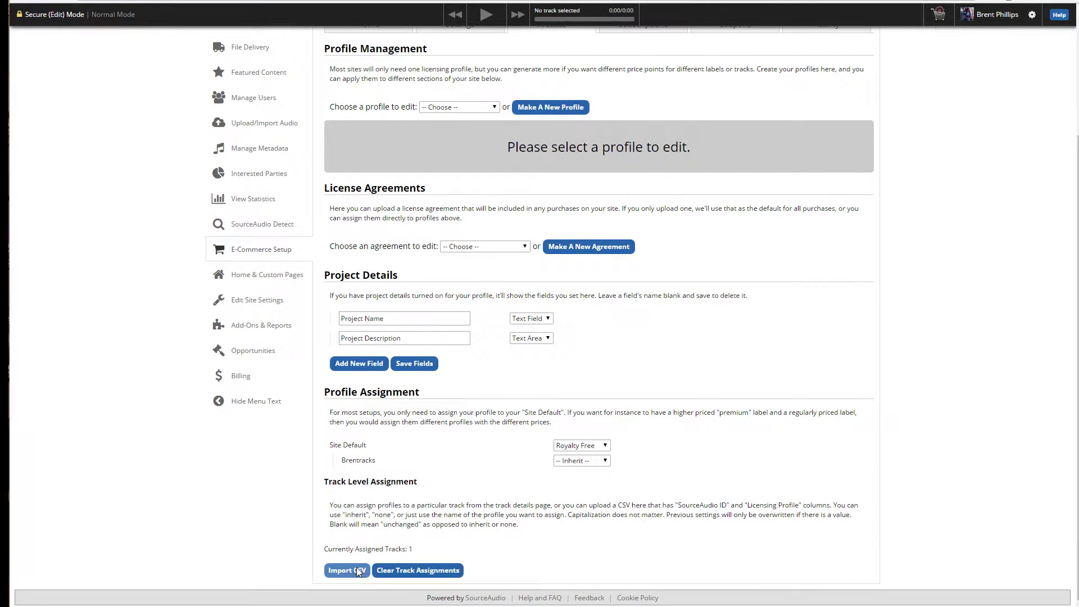
click(358, 571)
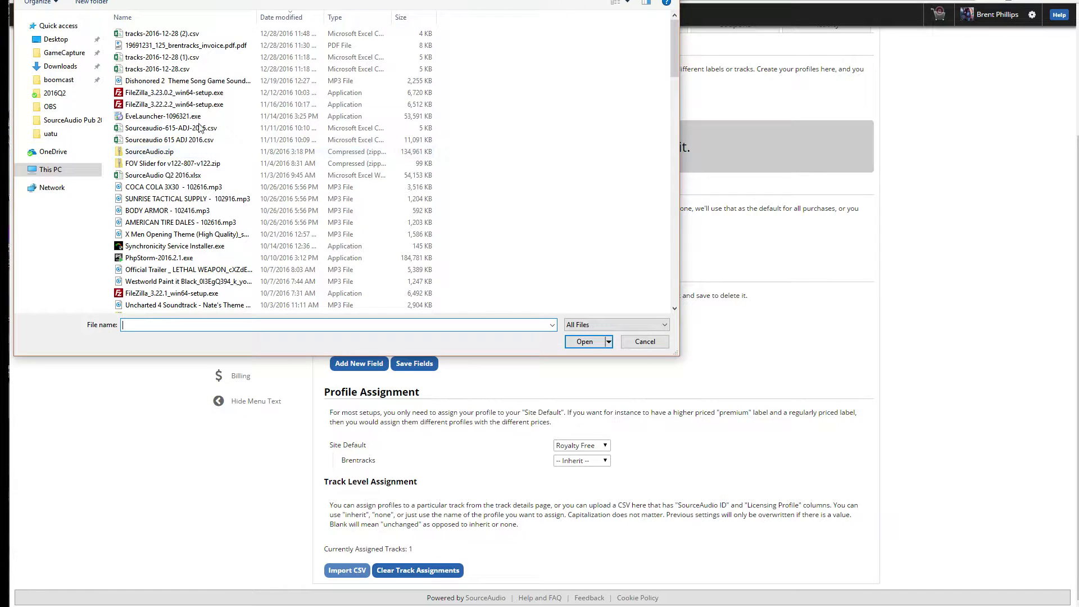
click(160, 34)
click(585, 341)
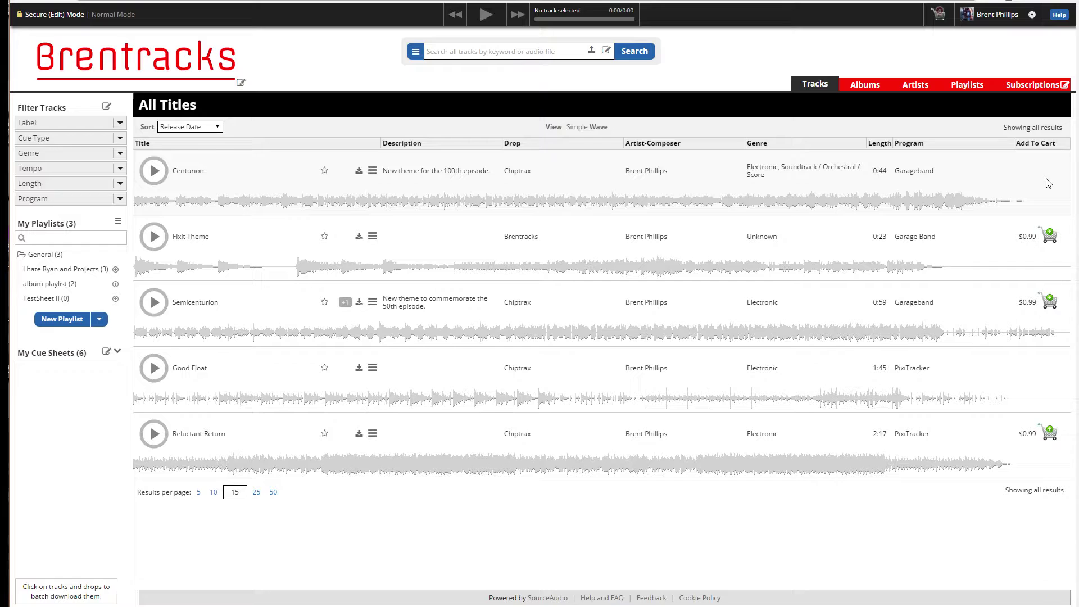
Step: Return to E-Commerce Setup through the admin panel
click(1025, 17)
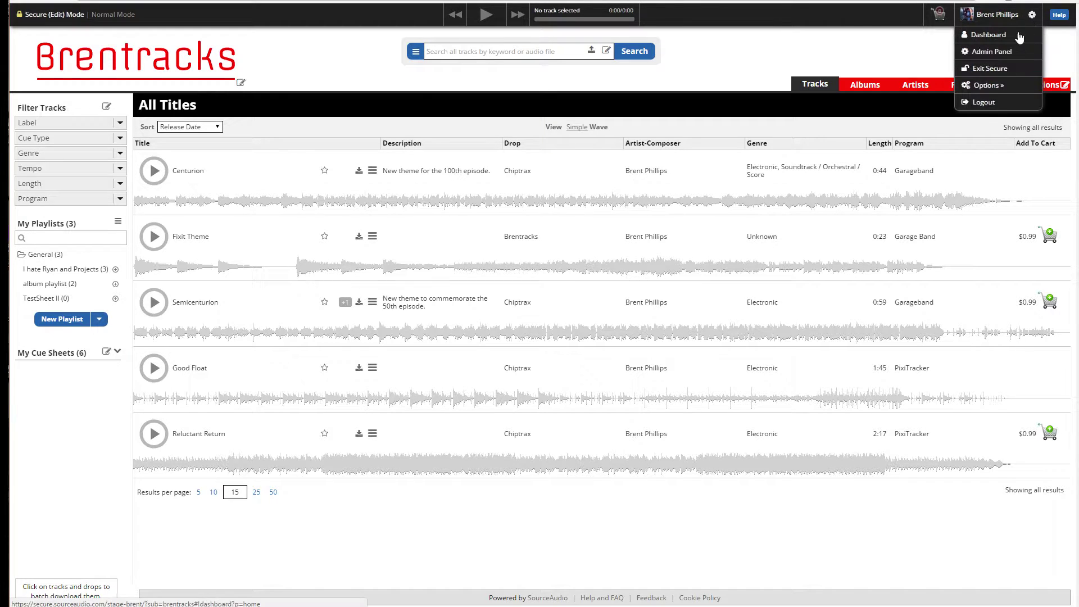
click(992, 51)
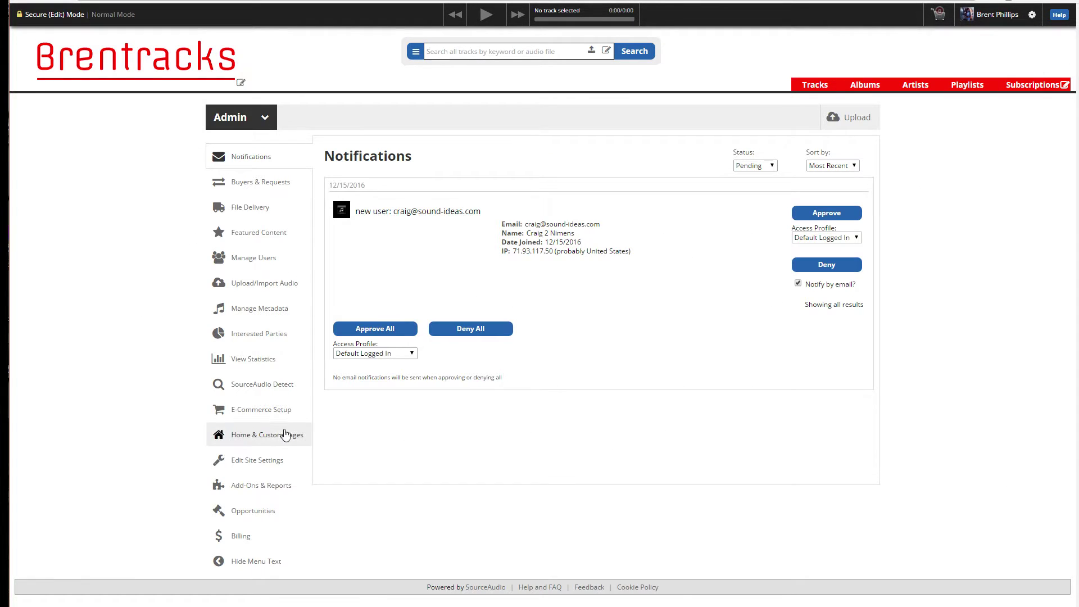
click(263, 413)
Step: Add a project detail field and keep Project Name as a Text Field
click(550, 184)
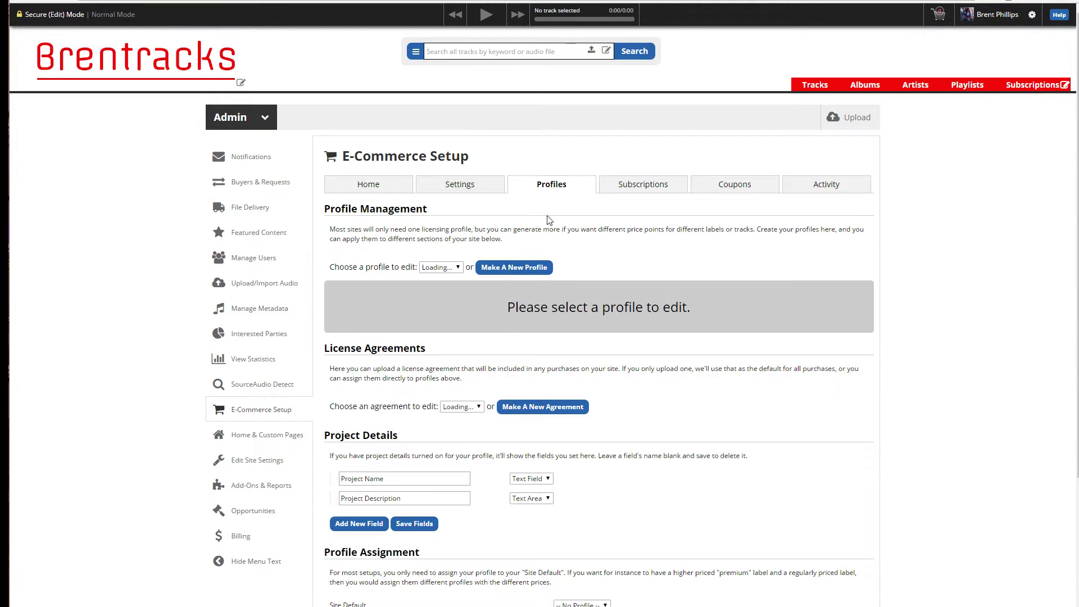
scroll(407, 381, down, 2)
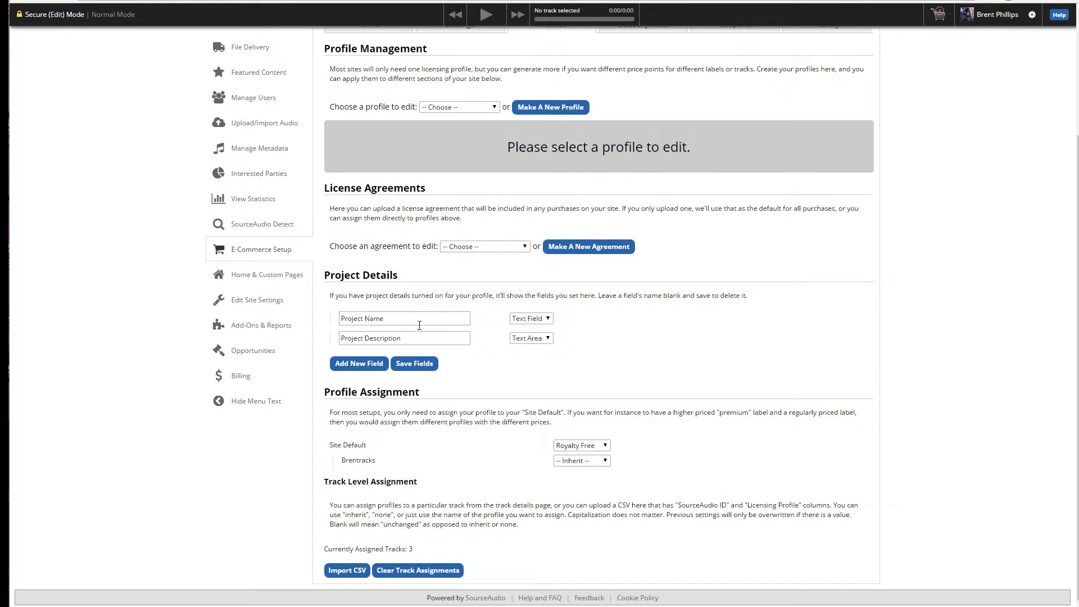
click(358, 363)
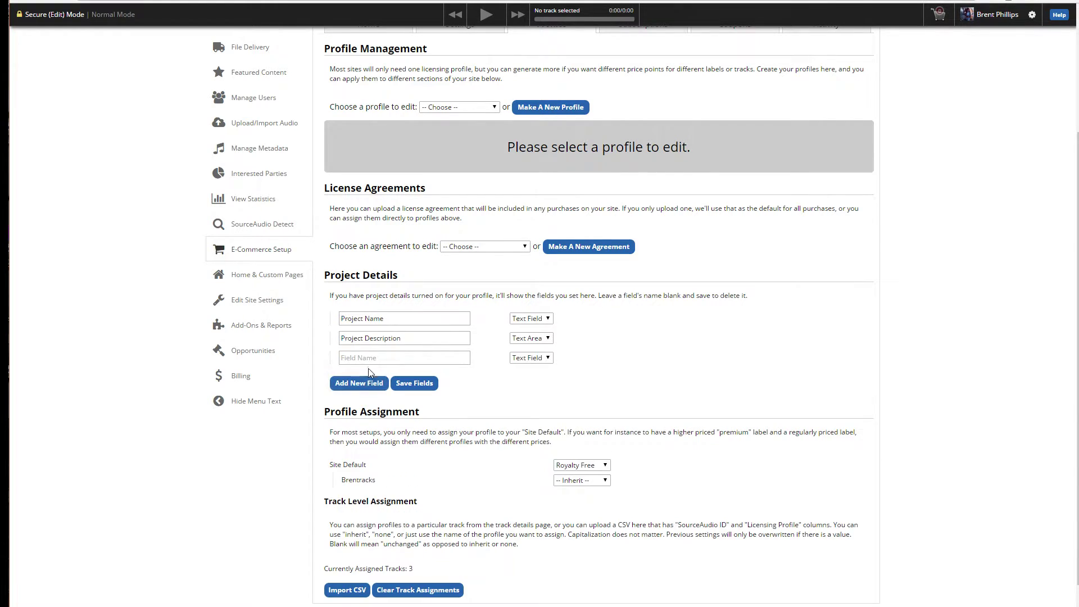
click(548, 318)
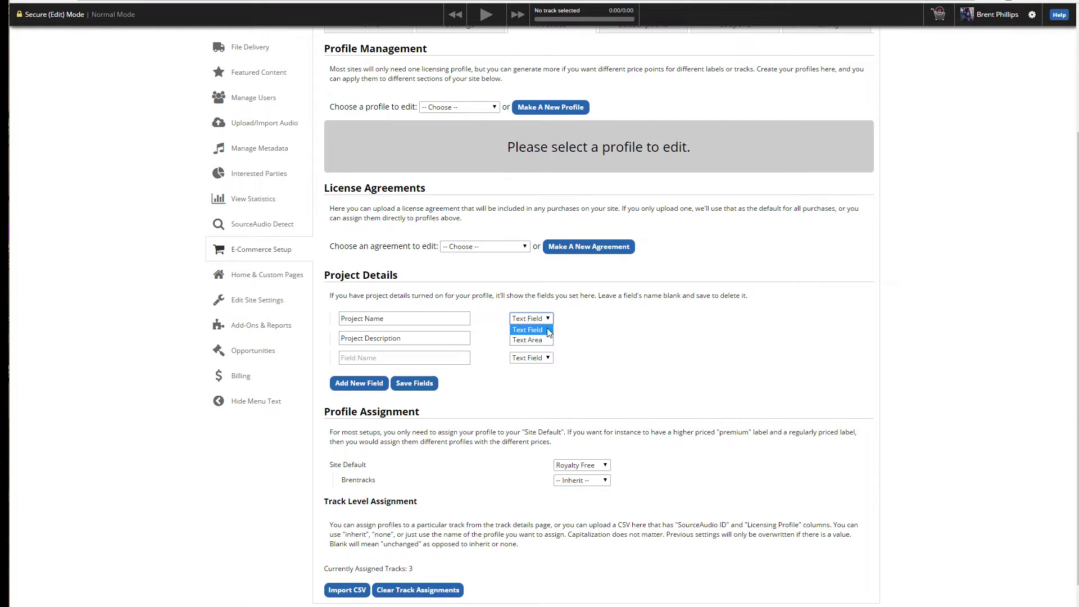
click(405, 322)
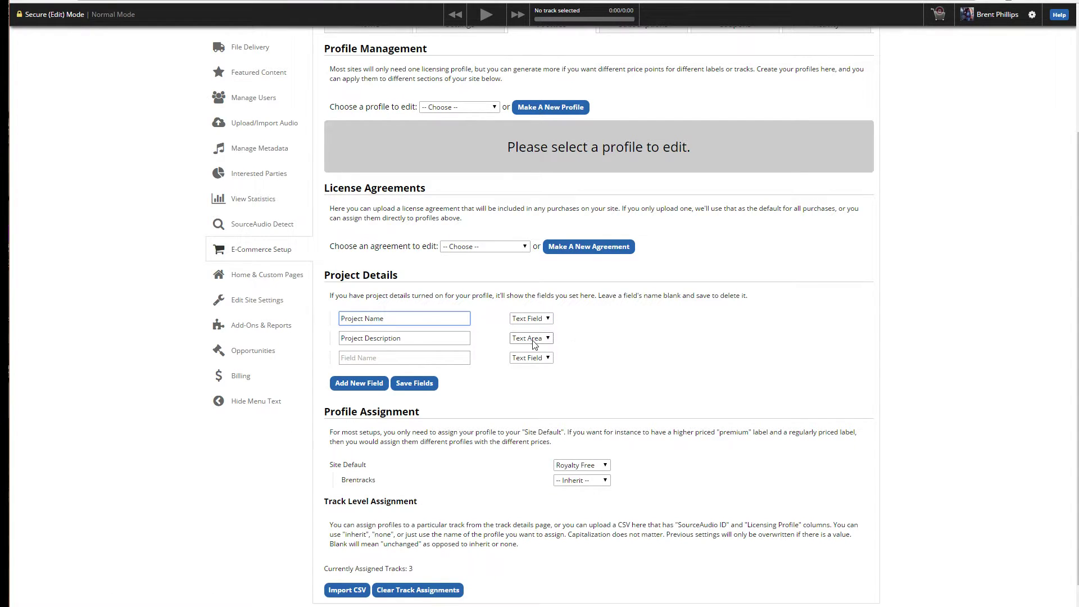
scroll(615, 379, up, 2)
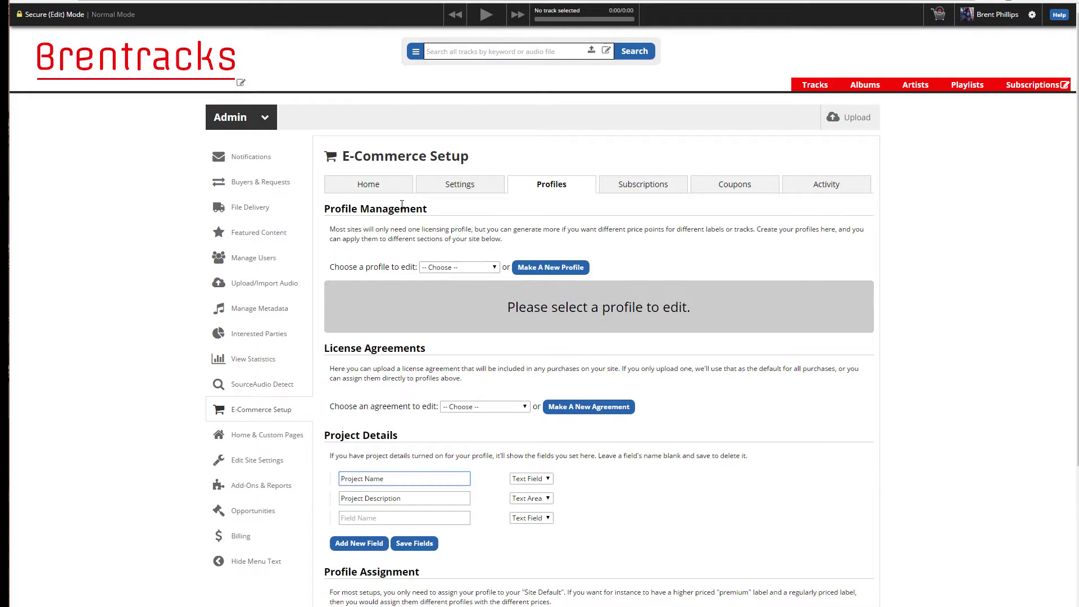
Step: Check the general e-commerce invoice address, then go back to the Profiles page
click(459, 184)
scroll(500, 338, down, 3)
click(499, 263)
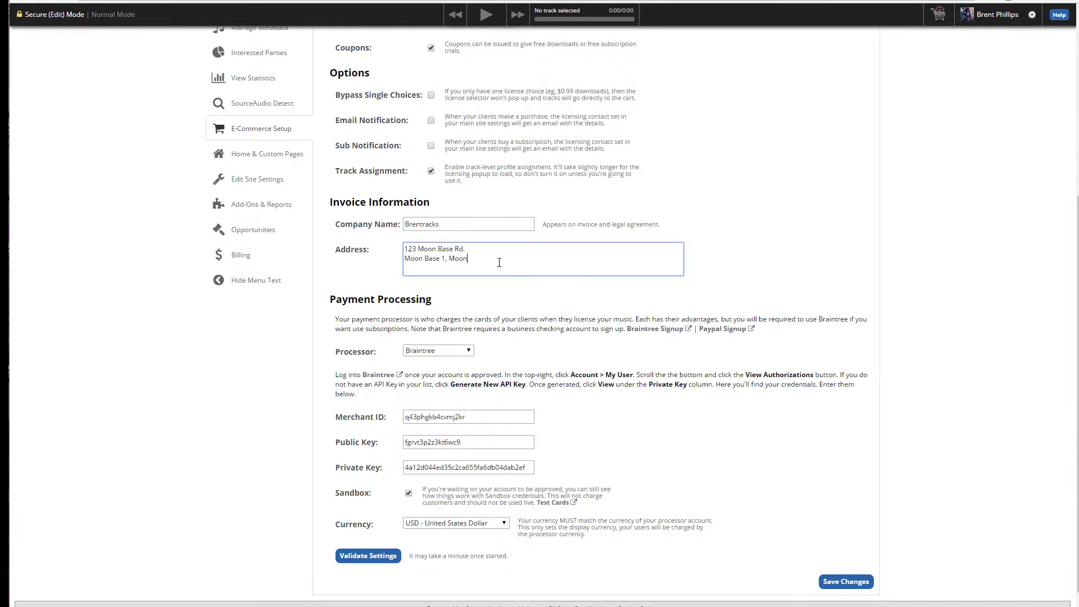
drag(499, 262, 449, 234)
click(450, 233)
scroll(523, 211, up, 3)
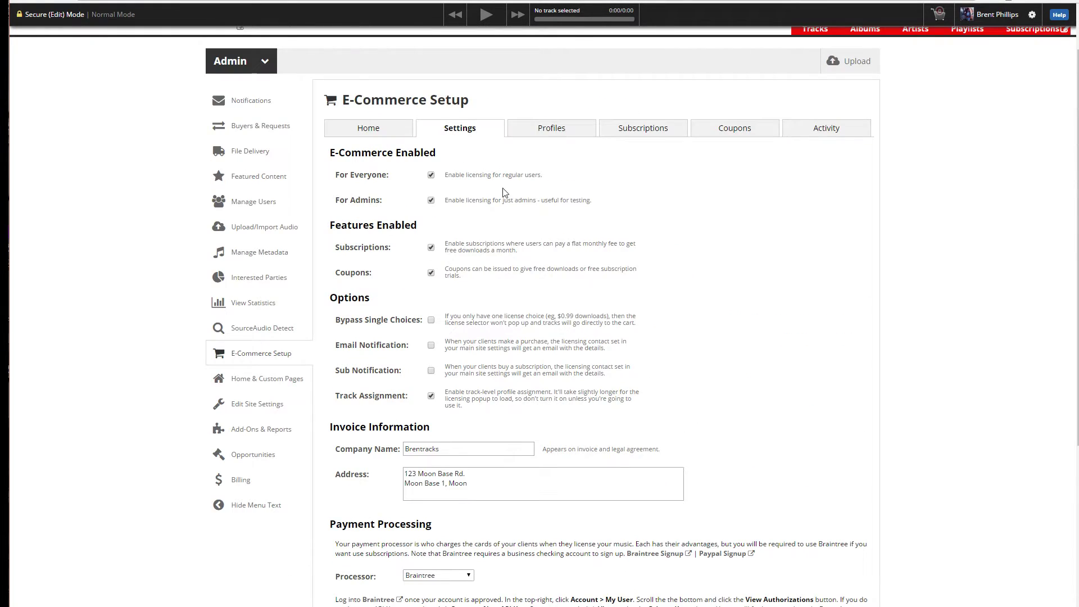
click(552, 133)
scroll(395, 314, down, 2)
scroll(396, 314, down, 2)
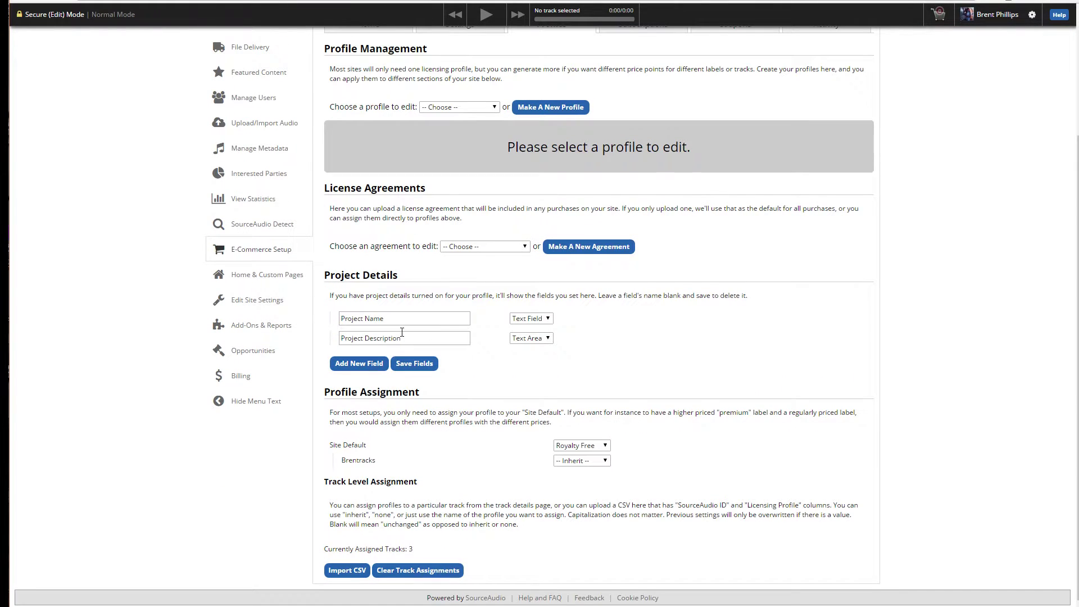
Step: Select the Royalty Free profile and review its include project details option
click(483, 110)
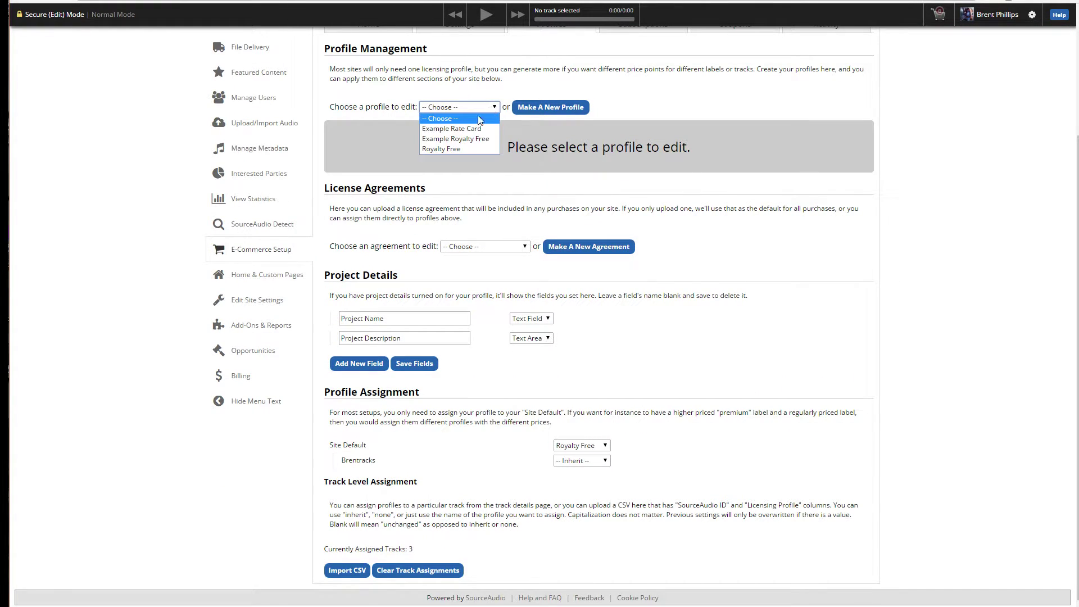
click(442, 146)
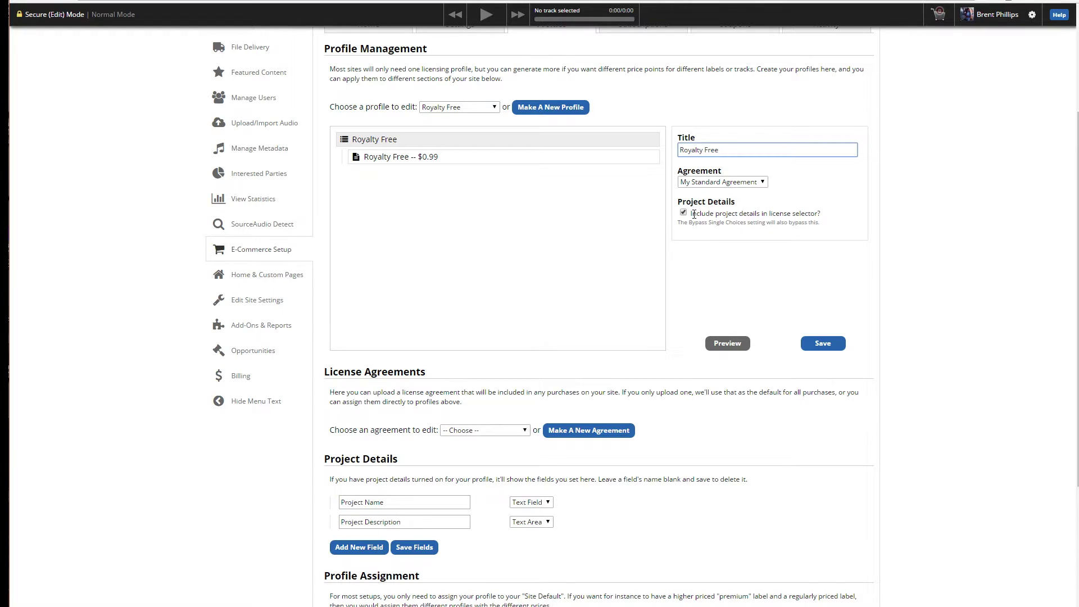
drag(693, 215, 786, 217)
click(738, 221)
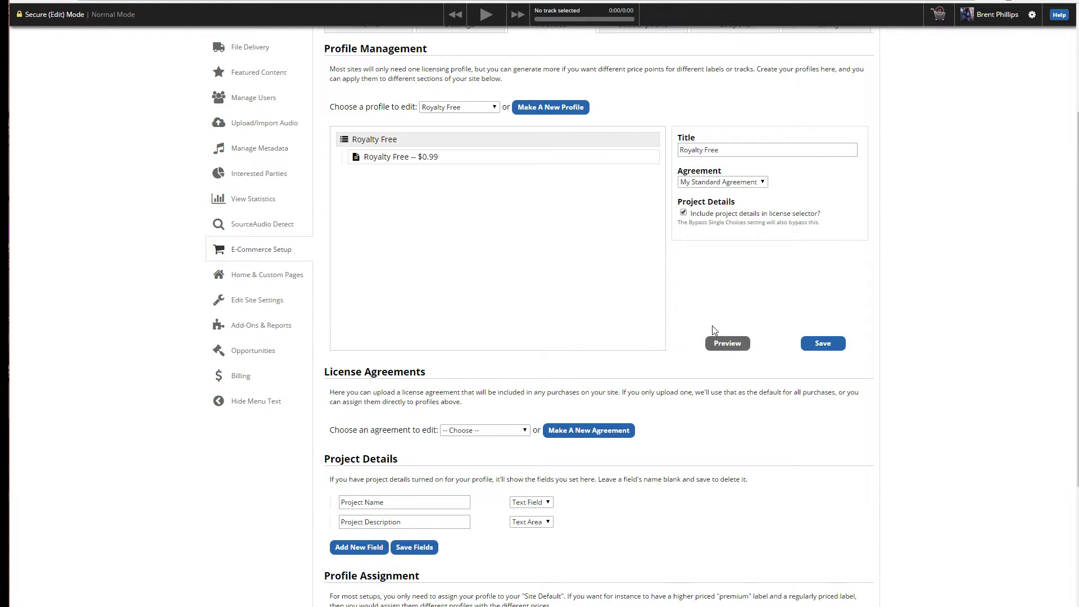
Step: Preview its license popup, enter a sample project name and description, then close it
click(725, 347)
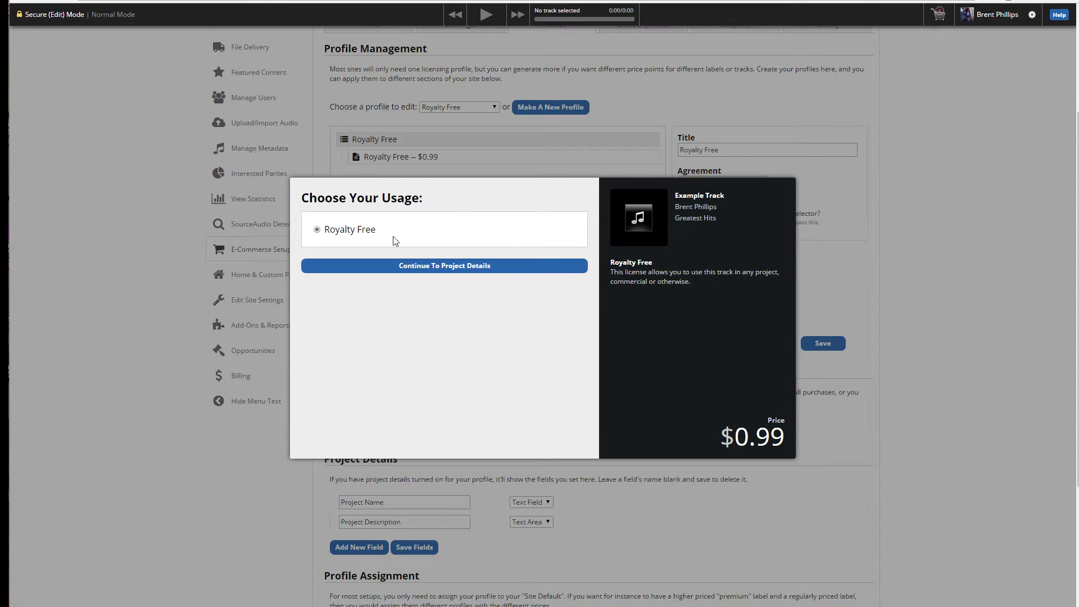
click(434, 268)
click(336, 231)
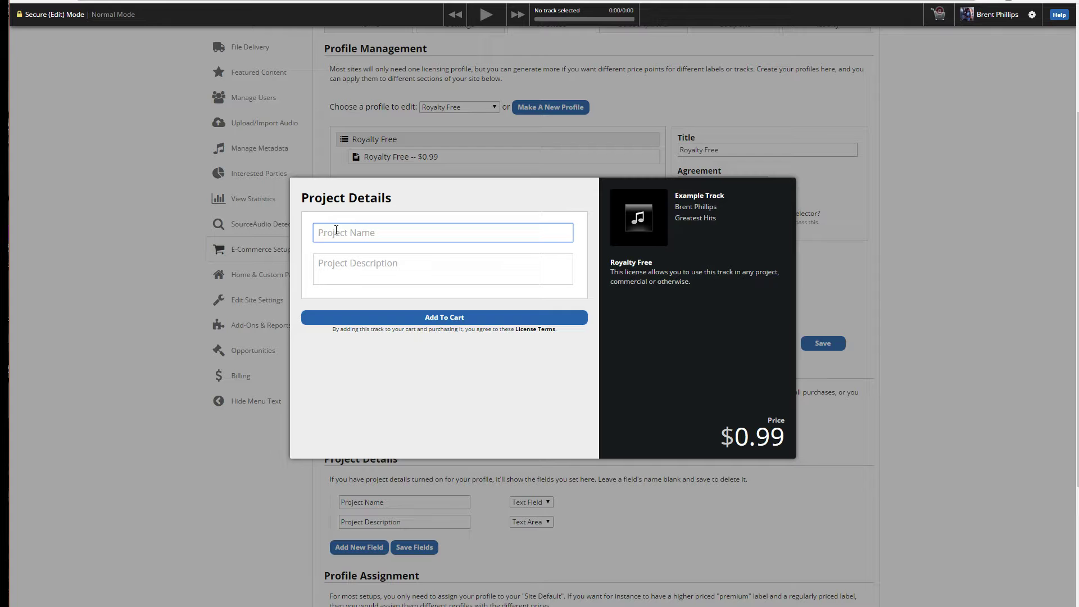
text(My project)
key(Tab)
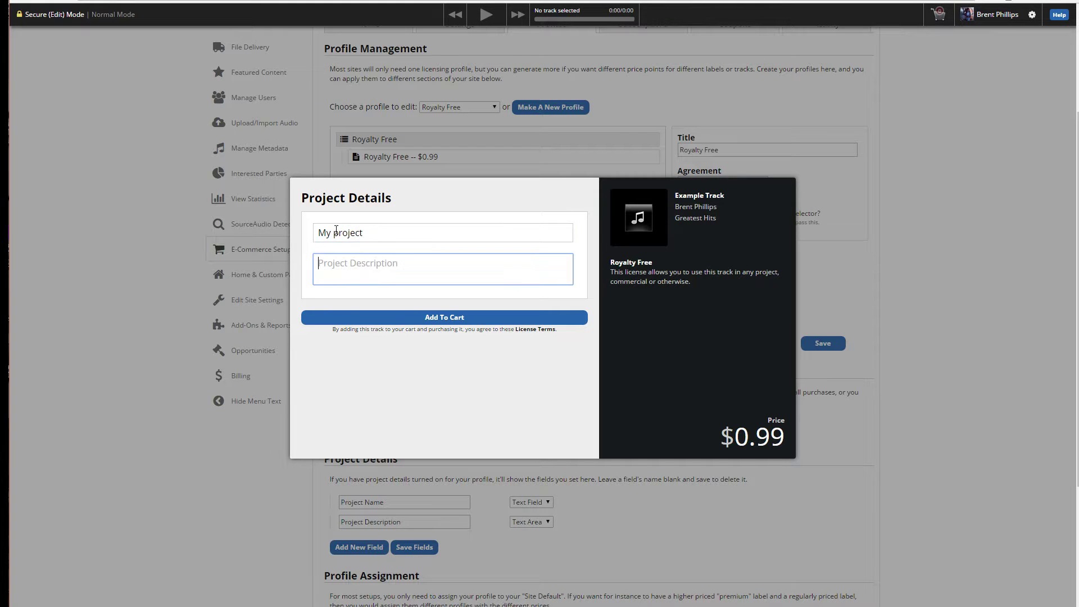
text(Descreiption)
click(902, 285)
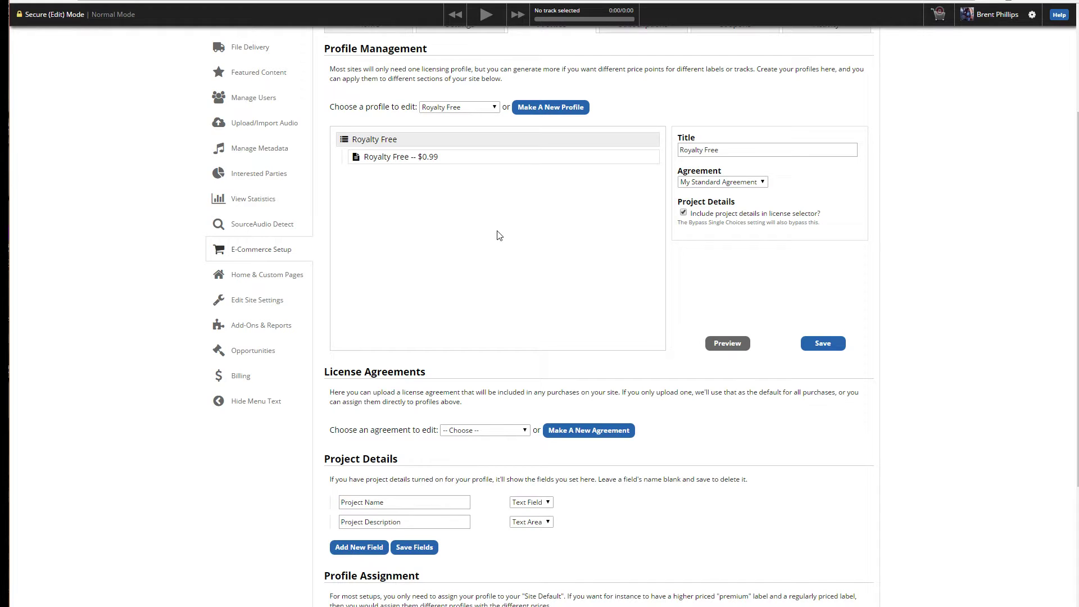
scroll(477, 294, up, 1)
scroll(478, 293, up, 2)
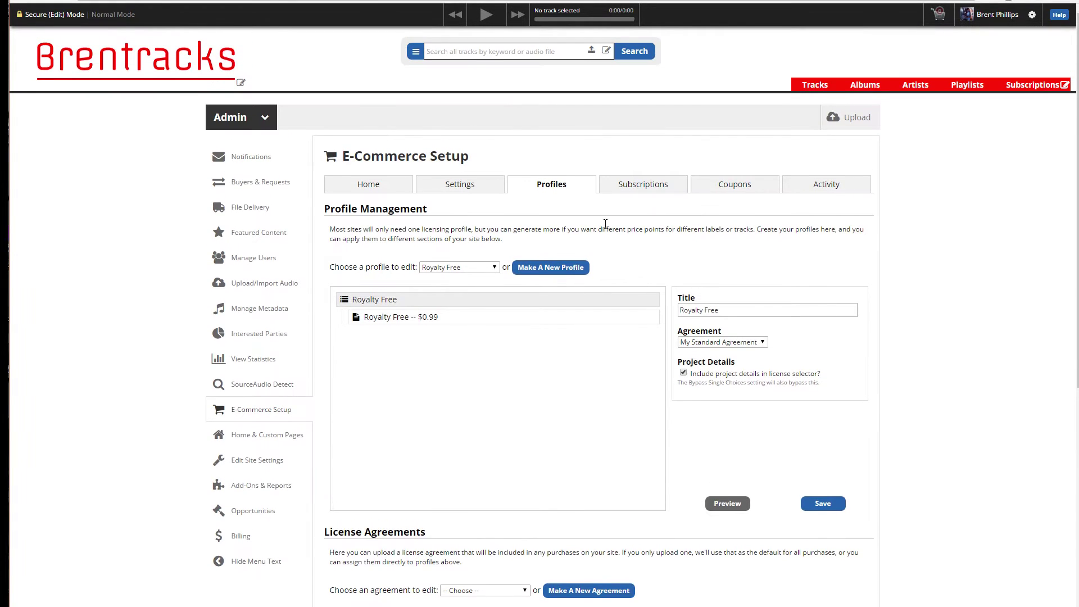
Step: Expand the latest activity entry's tracks and reveal Centurion's 'Youtube Video' project name and description
click(826, 186)
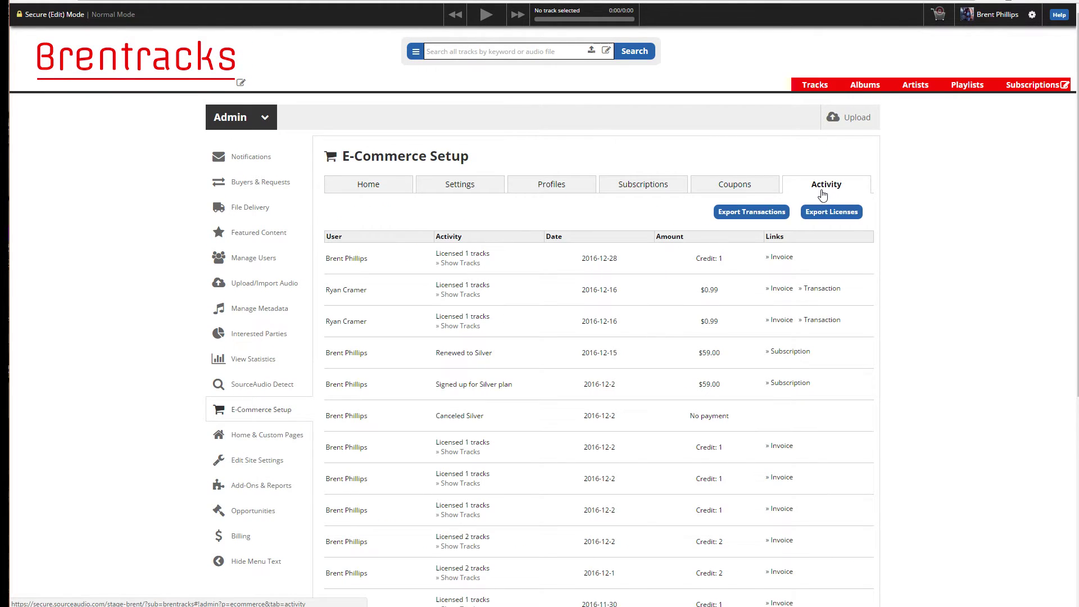
click(469, 266)
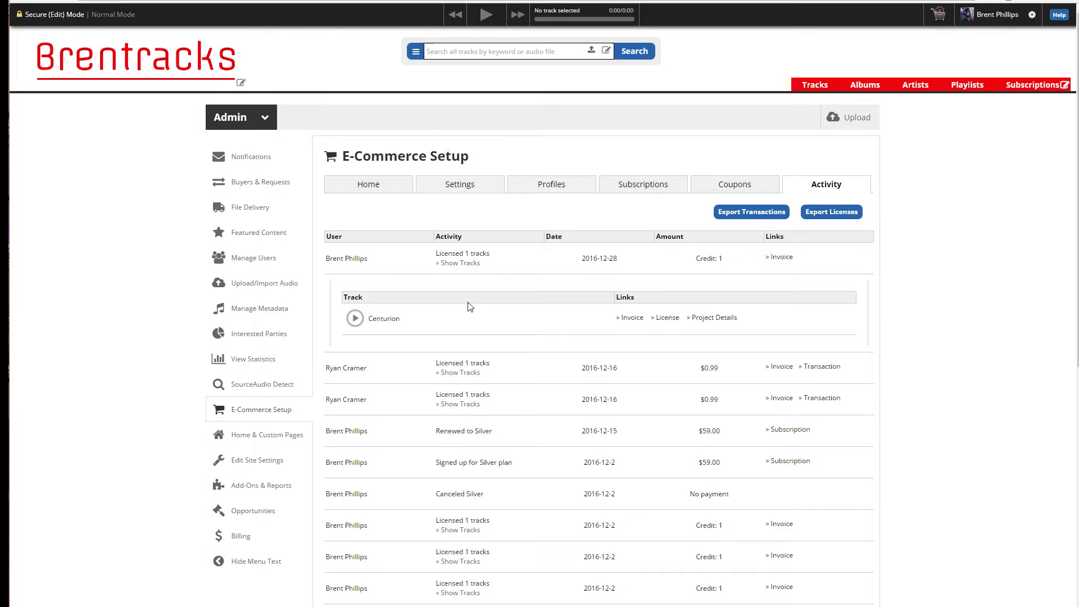
click(713, 318)
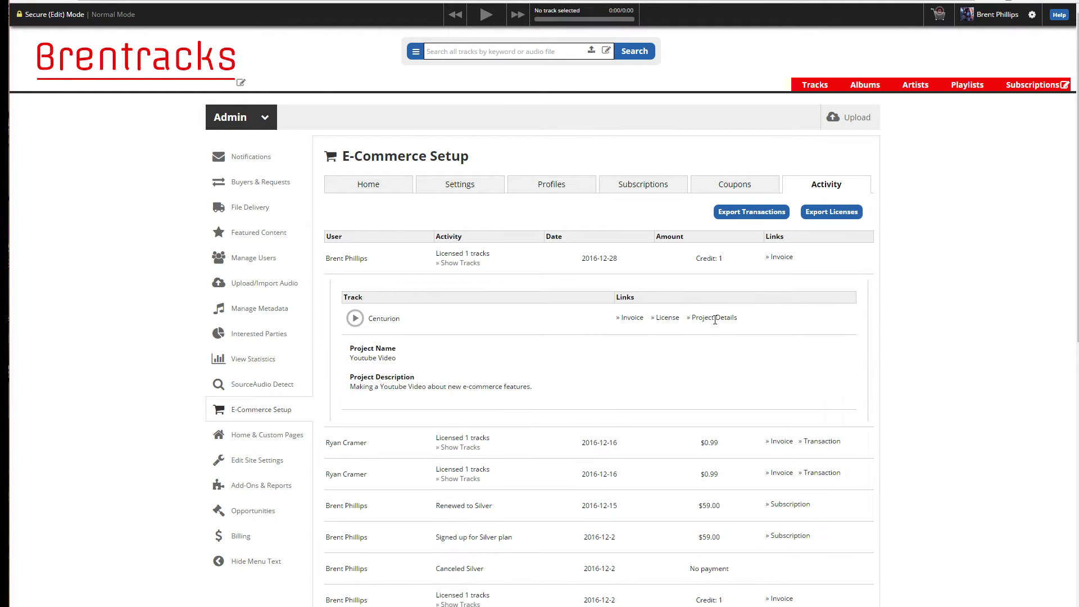
drag(351, 358, 519, 395)
click(523, 393)
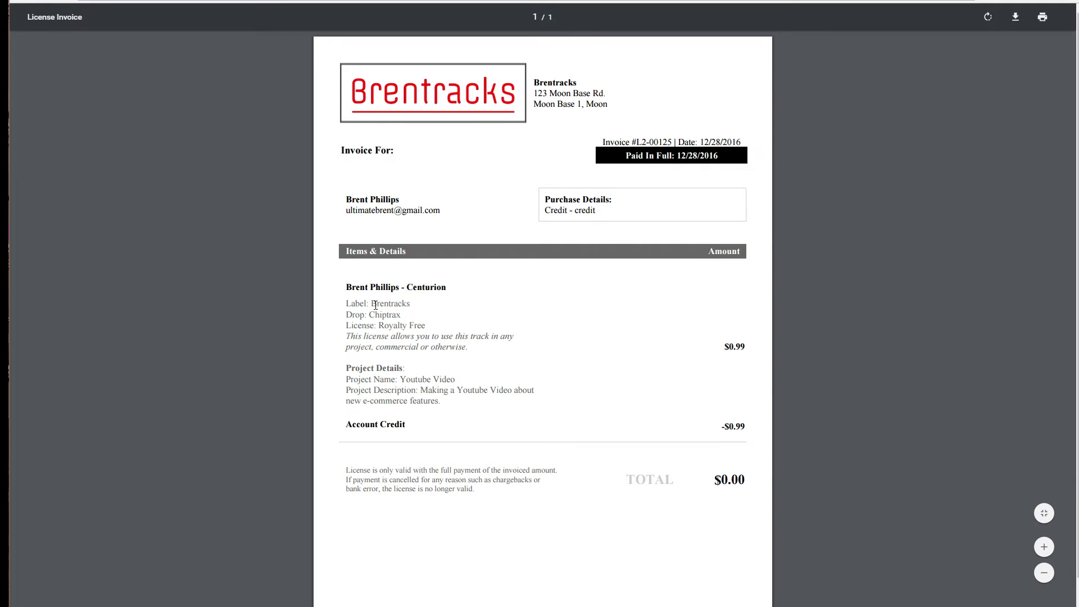
drag(346, 368, 446, 403)
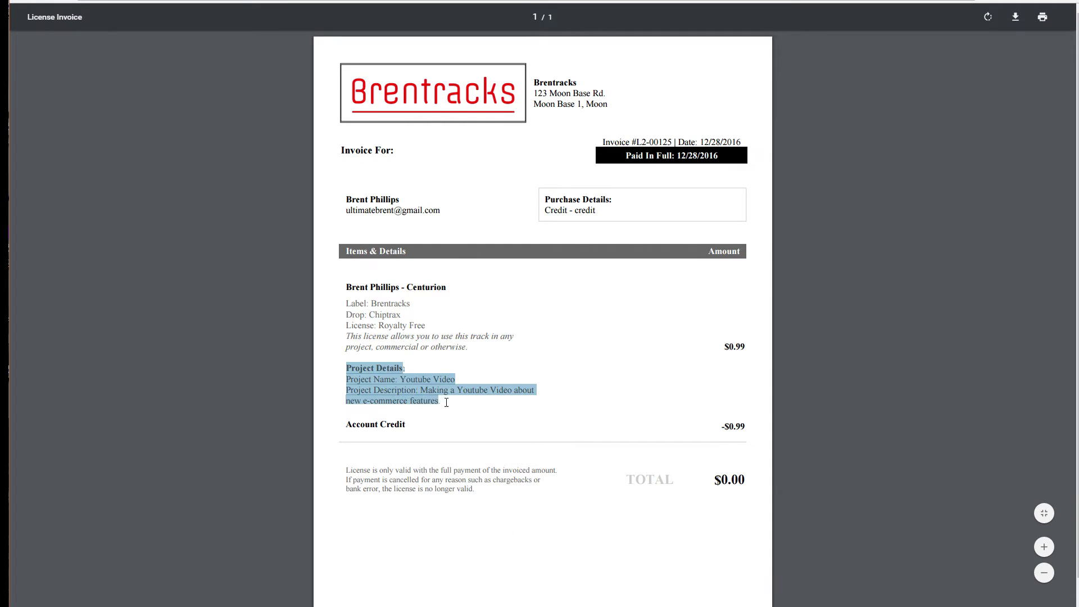
click(541, 408)
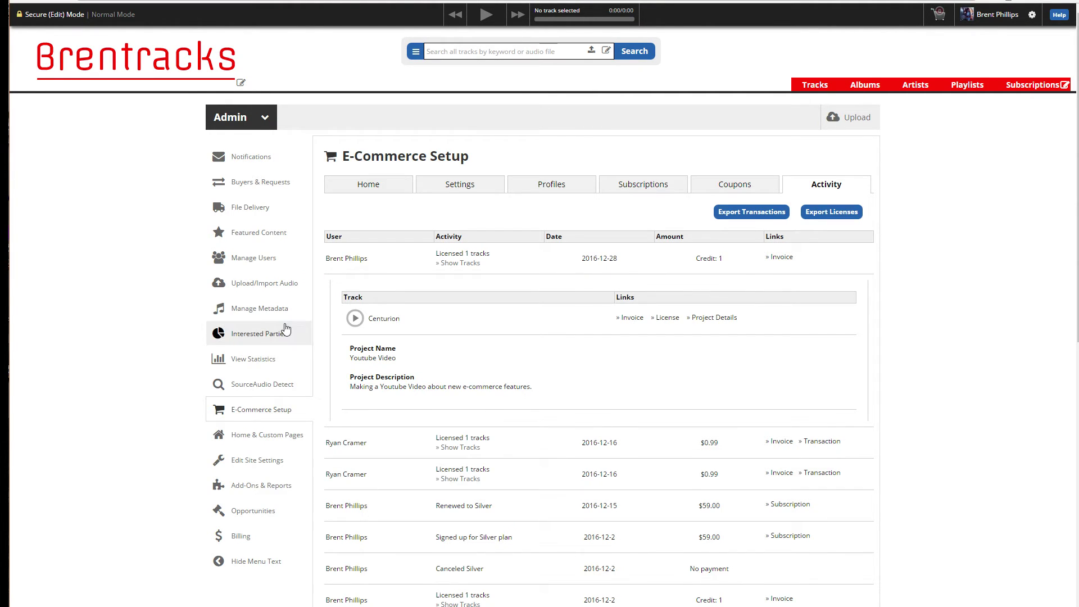
Step: Review the project details explanation and fields on the licensing Profiles page
click(460, 185)
scroll(494, 315, down, 1)
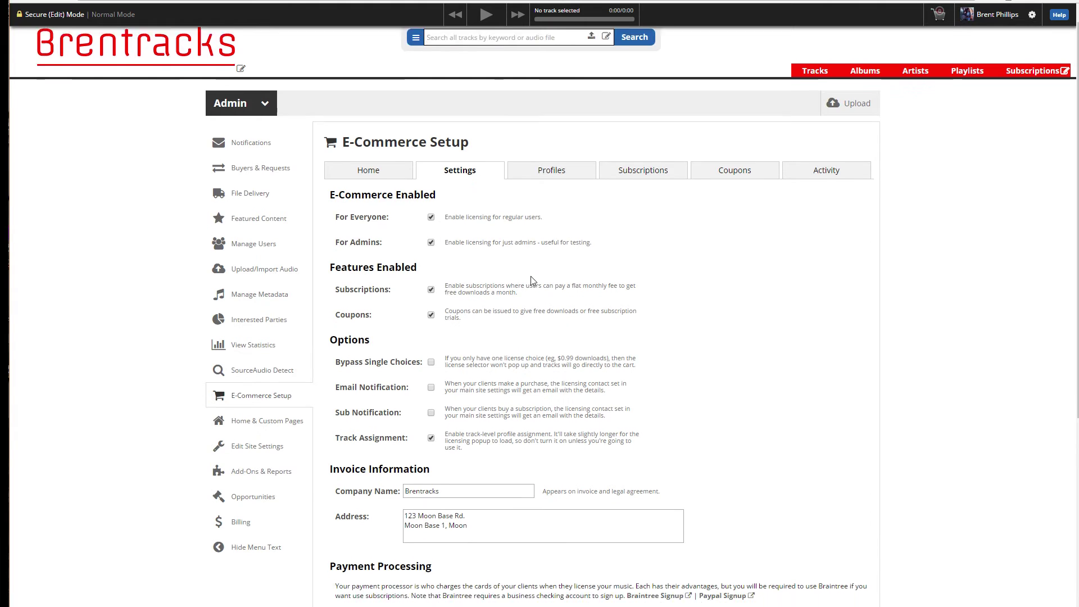
scroll(493, 315, down, 3)
scroll(501, 222, up, 2)
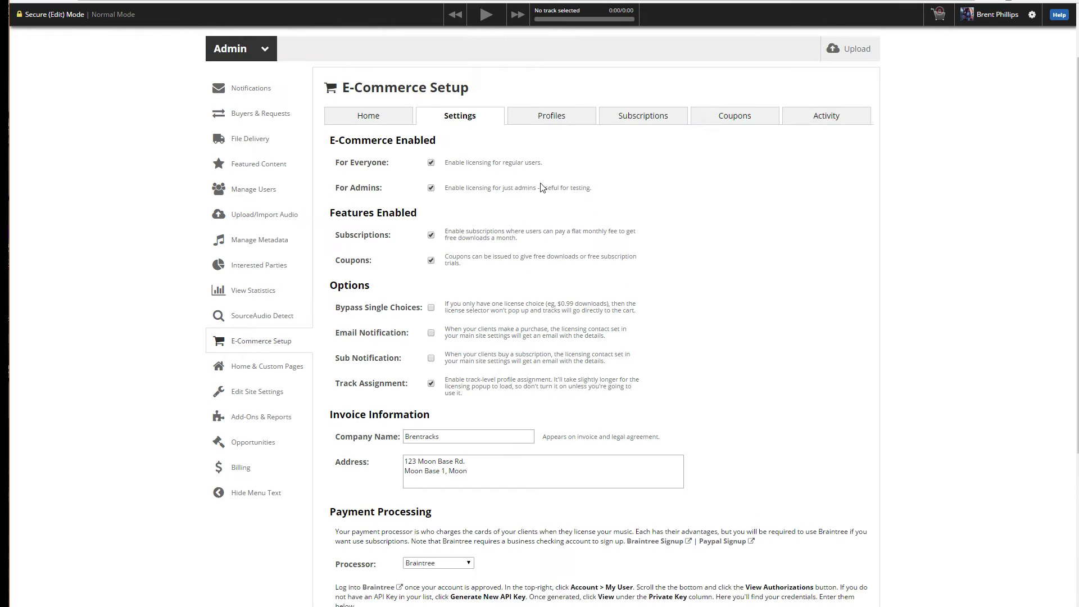
scroll(481, 186, up, 1)
click(551, 128)
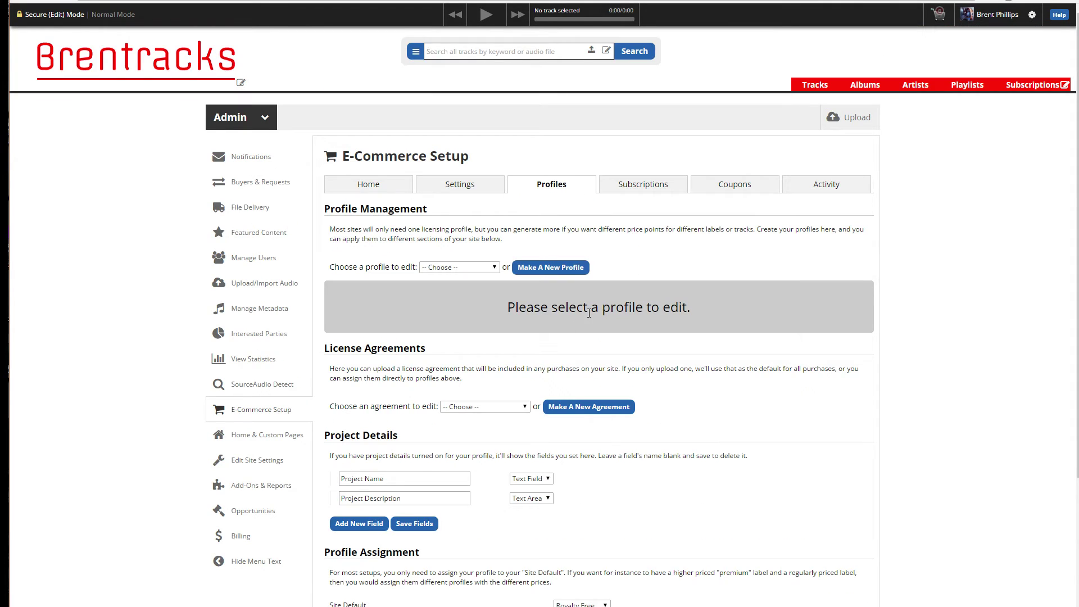
scroll(556, 320, down, 3)
drag(369, 342, 518, 360)
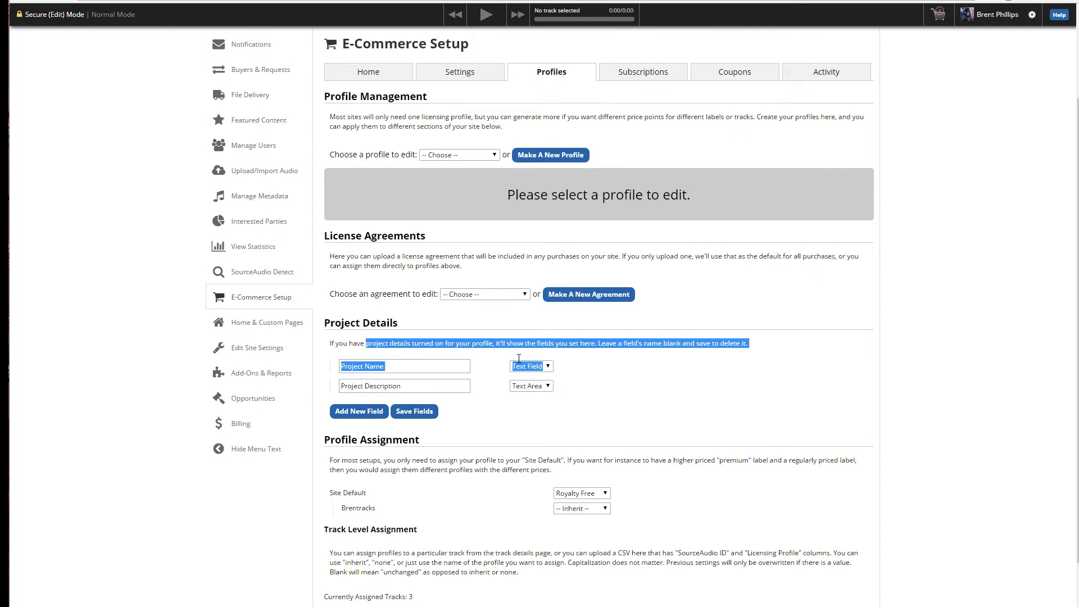
Step: Return to e-commerce Settings and highlight the Bypass Single Choices explanation
click(437, 74)
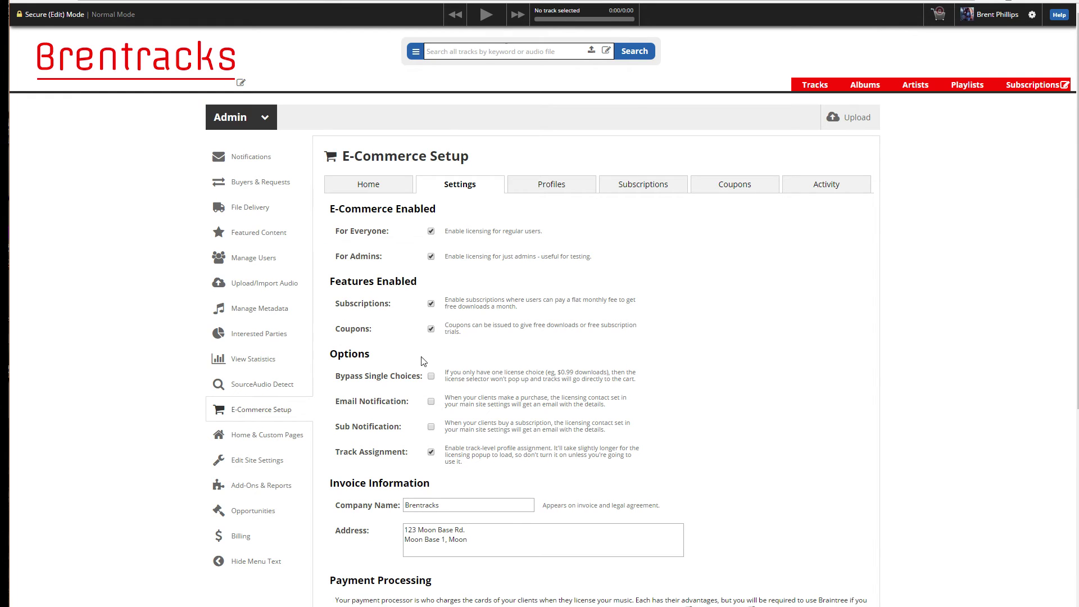
drag(450, 379, 561, 377)
click(530, 389)
triple_click(448, 375)
click(497, 382)
click(430, 378)
scroll(517, 405, down, 3)
scroll(668, 363, up, 2)
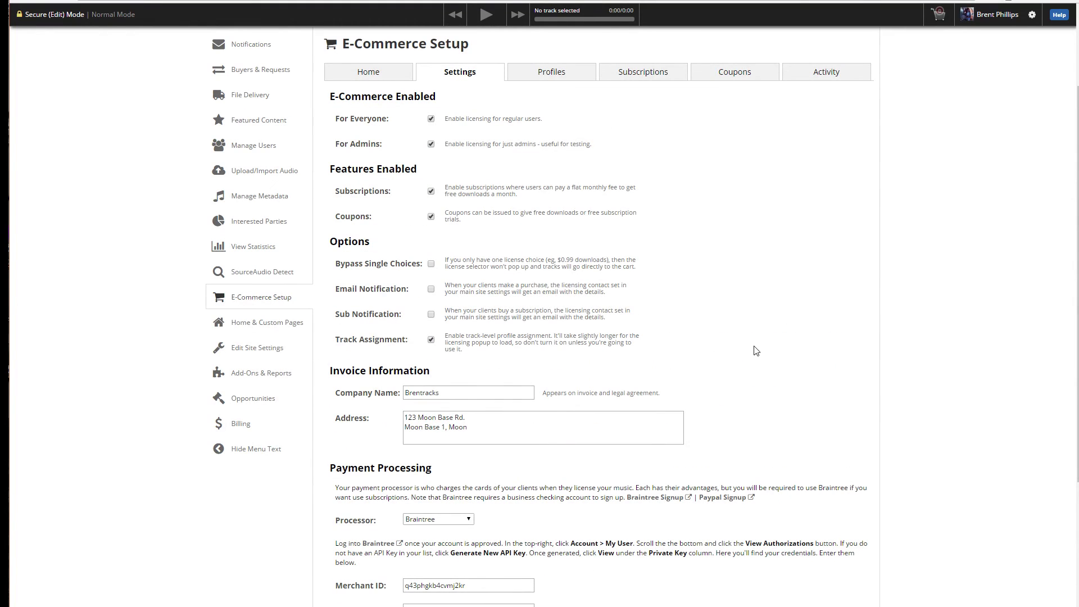